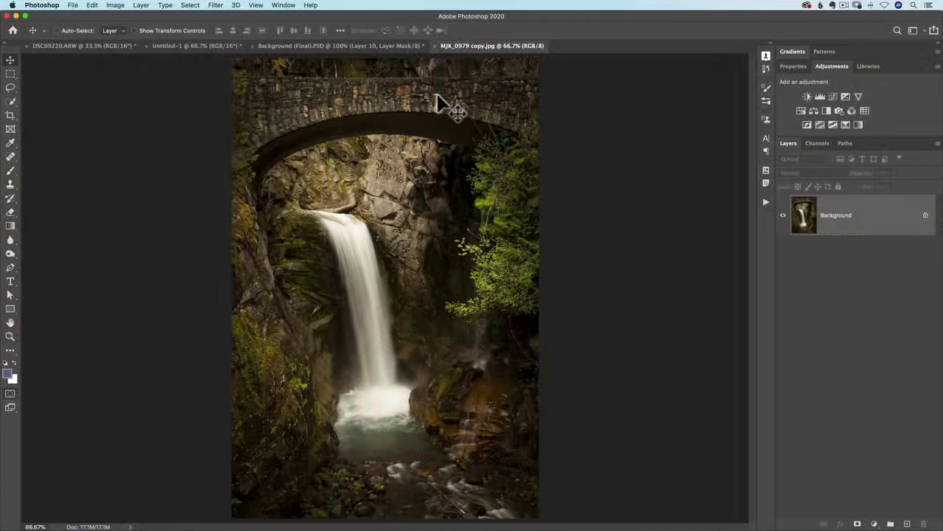
- Pick the Brush and try sizes from about 1300 px to 1000 px, settling at 700 px
{"action": "key", "text": "b"}
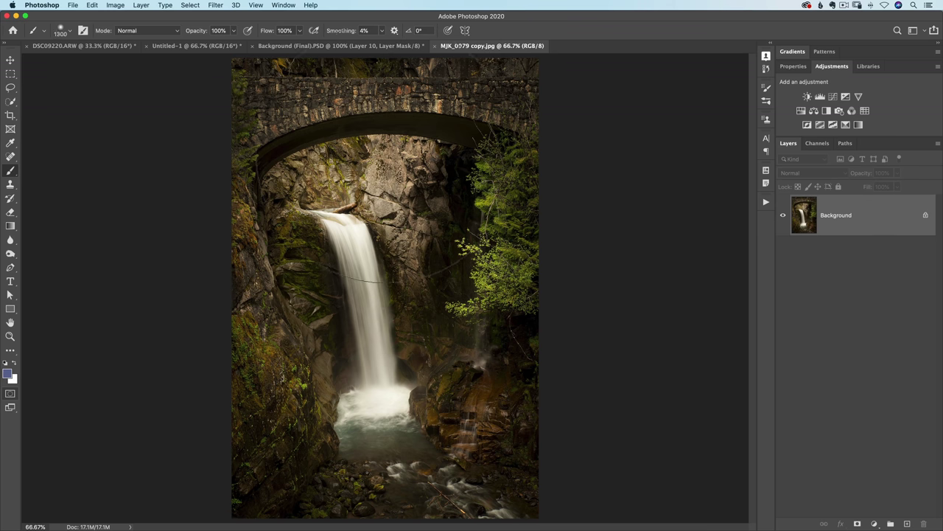
{"action": "key", "text": "bracketright"}
{"action": "key", "text": "bracketright"}
{"action": "key", "text": "bracketright"}
{"action": "key", "text": "bracketleft"}
{"action": "key", "text": "bracketleft"}
{"action": "key", "text": "bracketleft"}
{"action": "key", "text": "bracketleft"}
{"action": "key", "text": "bracketleft"}
{"action": "key", "text": "bracketleft"}
{"action": "key", "text": "bracketleft"}
{"action": "mouse_move", "coordinate": [380, 184]}
{"action": "left_mouse_down"}
{"action": "mouse_move", "coordinate": [499, 184]}
{"action": "mouse_move", "coordinate": [448, 181]}
{"action": "mouse_move", "coordinate": [383, 204]}
{"action": "mouse_move", "coordinate": [382, 123]}
{"action": "left_mouse_up"}
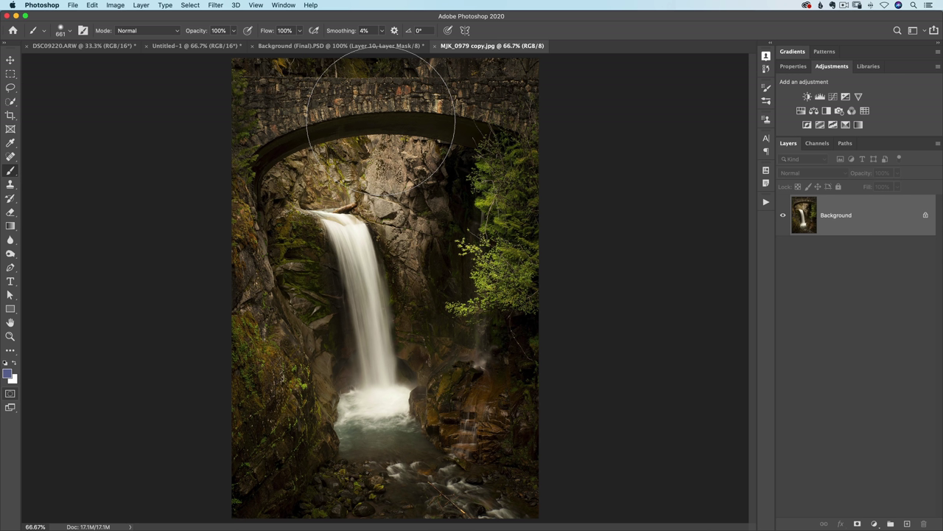
{"action": "mouse_move", "coordinate": [398, 152]}
{"action": "left_mouse_down"}
{"action": "mouse_move", "coordinate": [494, 151]}
{"action": "mouse_move", "coordinate": [435, 151]}
{"action": "left_mouse_up"}
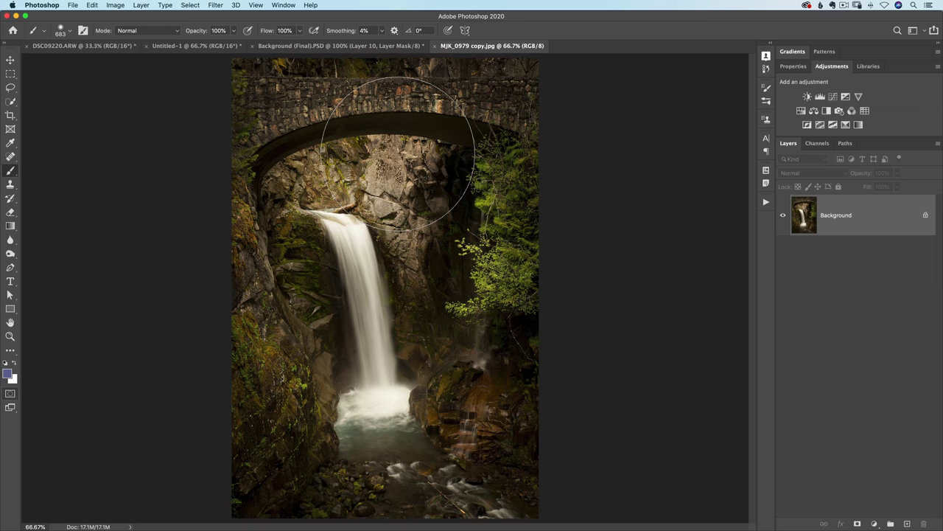
{"action": "key", "text": "bracketright"}
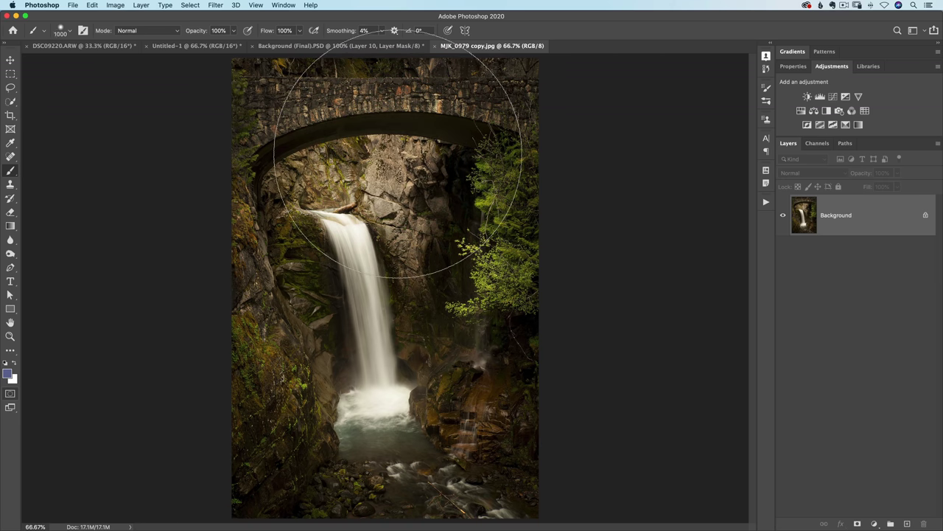
{"action": "key", "text": "bracketright"}
{"action": "key", "text": "bracketright"}
{"action": "key", "text": "bracketleft"}
{"action": "key", "text": "bracketleft"}
{"action": "key", "text": "bracketleft"}
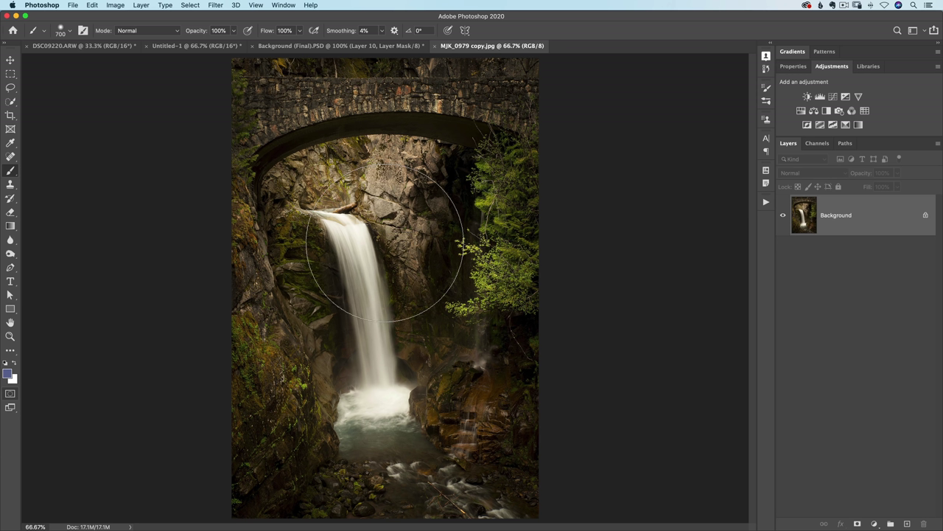
- Show the composite's hidden title, logo and schedule layers, and hide Layer 9's player
{"action": "left_click", "coordinate": [340, 46]}
{"action": "left_click_drag", "start_coordinate": [783, 252], "coordinate": [783, 390]}
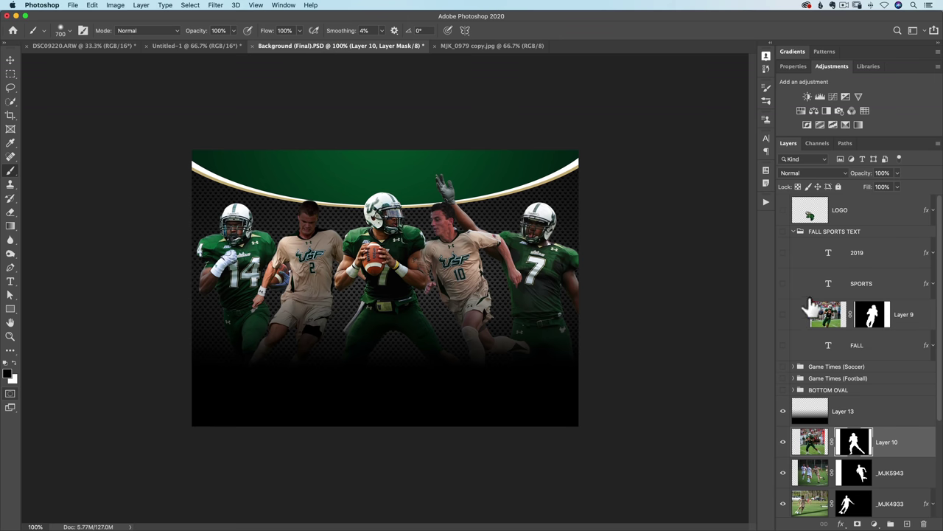
{"action": "left_click_drag", "start_coordinate": [783, 273], "coordinate": [782, 210]}
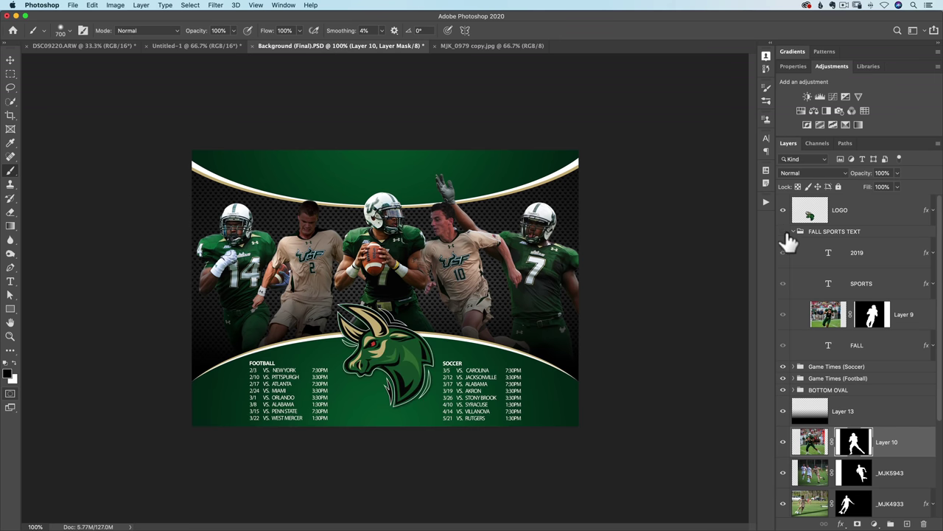
{"action": "left_click", "coordinate": [783, 232]}
{"action": "key", "text": "v"}
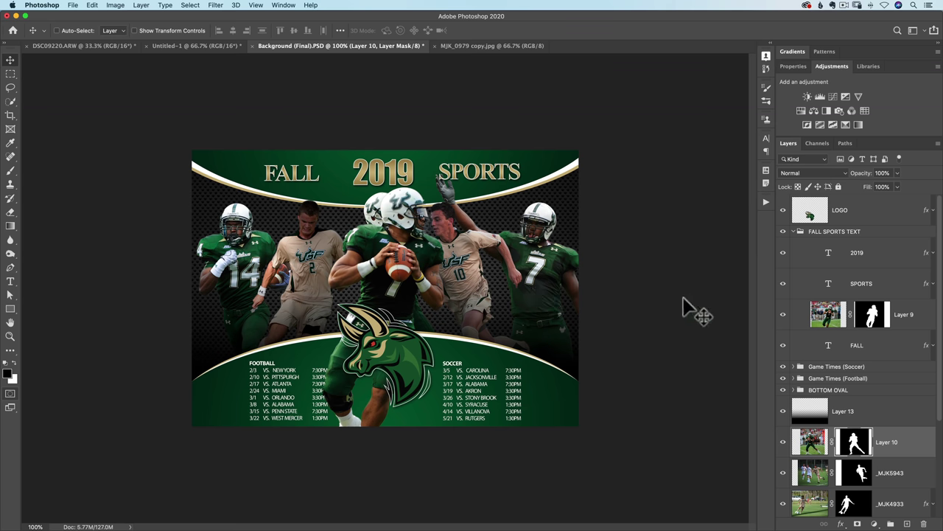
{"action": "left_click", "coordinate": [783, 315]}
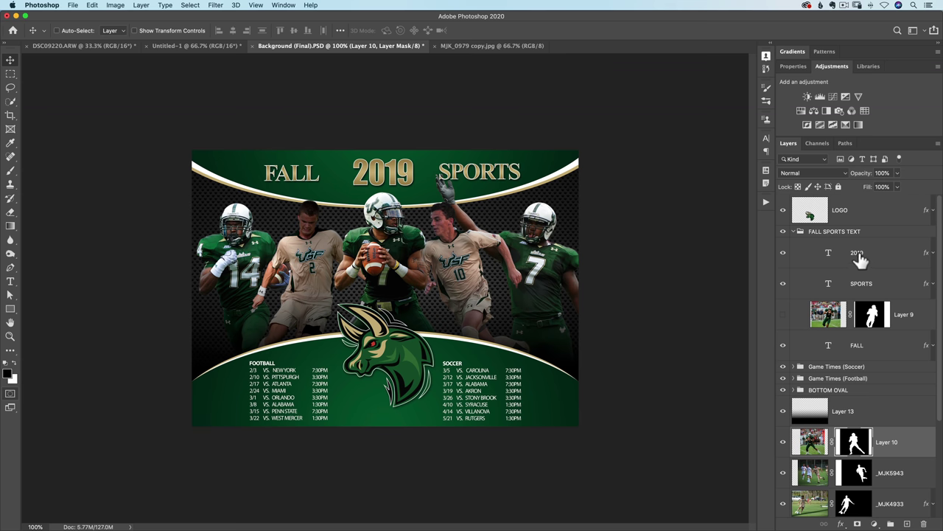
- Zoom to the 2019 title text and the bull logo, then fit the composite on screen
{"action": "left_click", "coordinate": [828, 253], "text": "alt"}
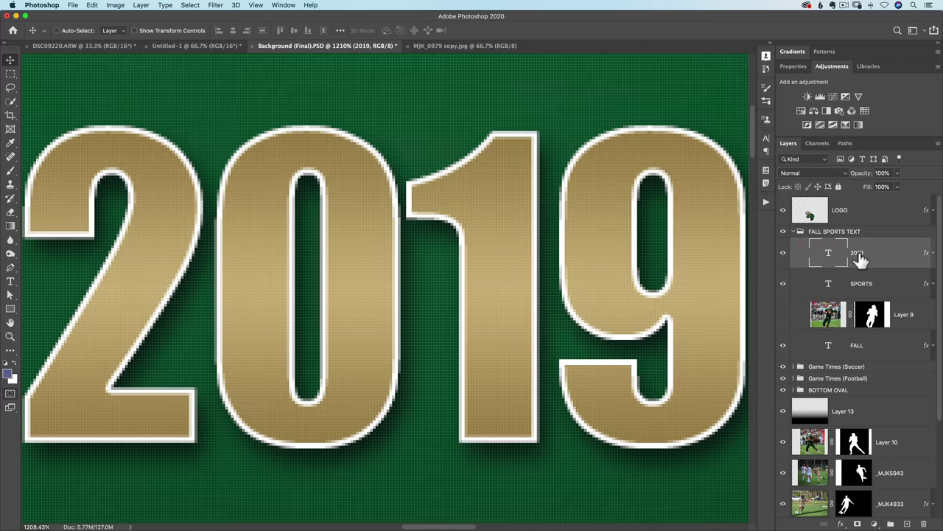
{"action": "left_click", "coordinate": [810, 213], "text": "alt"}
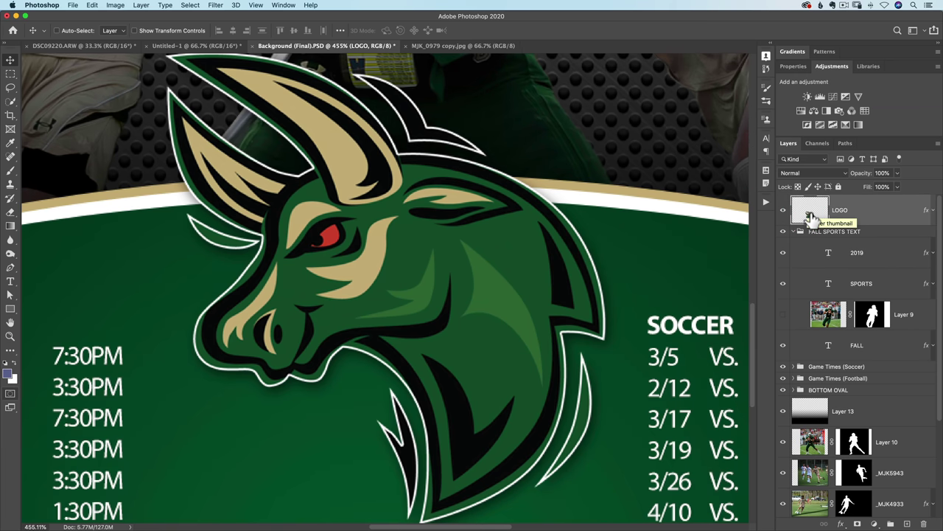
{"action": "key", "text": "super+0"}
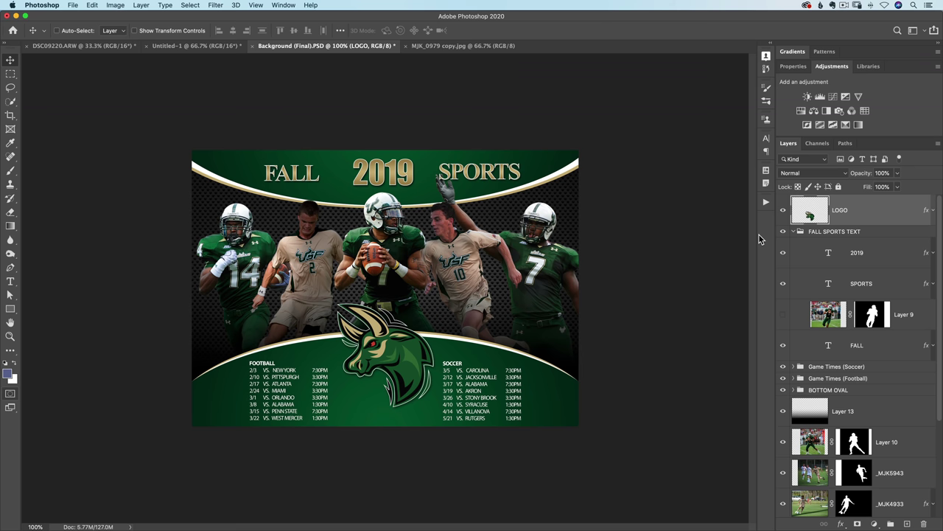
- Bring up the DSC09220.ARW osprey photo and start the Crop tool, cancelling once before restarting
{"action": "left_click", "coordinate": [81, 45]}
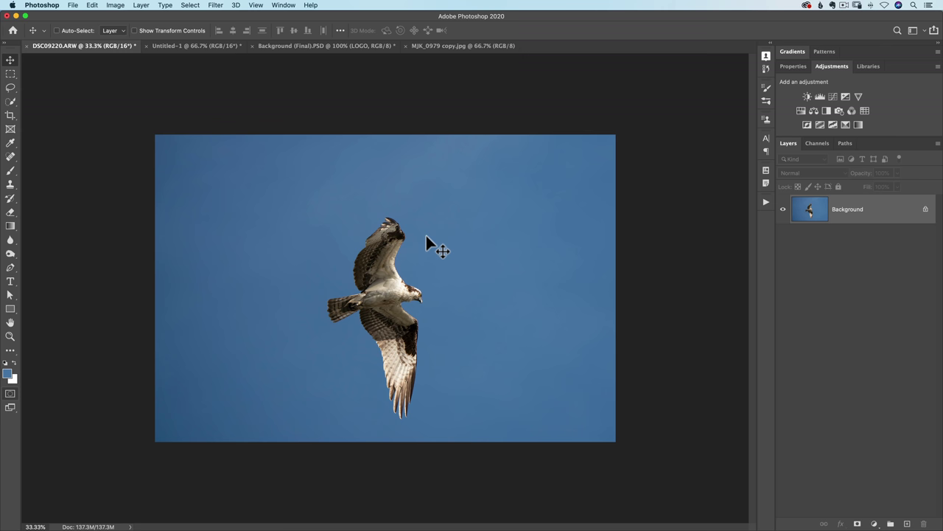
{"action": "key", "text": "c"}
{"action": "key", "text": "v"}
{"action": "key", "text": "c"}
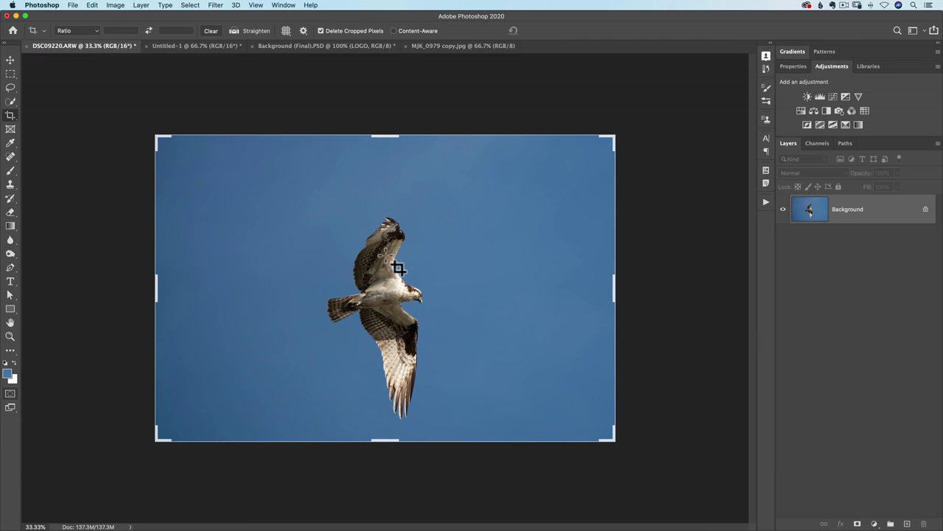
- Rotate the crop, extend it past the image edge, and commit with Content-Aware on
{"action": "mouse_move", "coordinate": [633, 186]}
{"action": "left_mouse_down"}
{"action": "mouse_move", "coordinate": [593, 125]}
{"action": "mouse_move", "coordinate": [524, 77]}
{"action": "mouse_move", "coordinate": [565, 111]}
{"action": "left_mouse_up"}
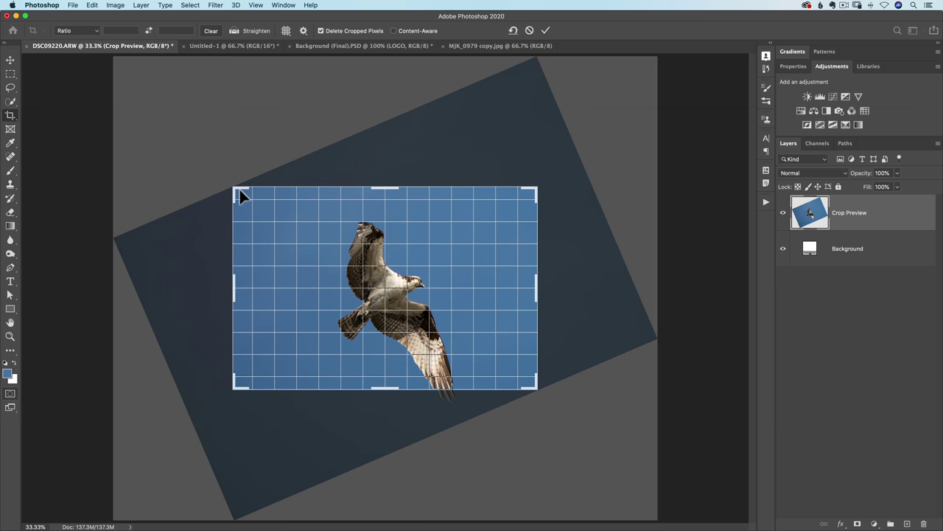
{"action": "left_click_drag", "start_coordinate": [242, 192], "coordinate": [250, 194]}
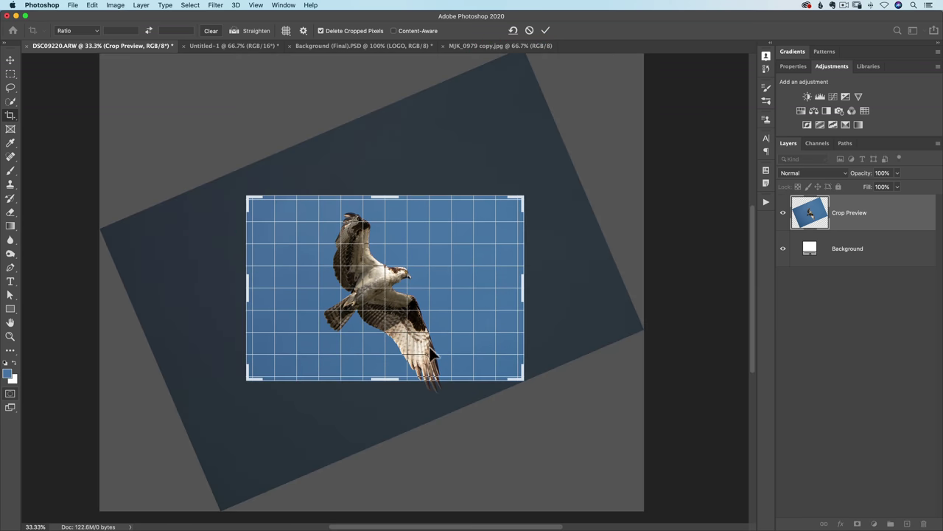
{"action": "left_click_drag", "start_coordinate": [526, 384], "coordinate": [549, 399]}
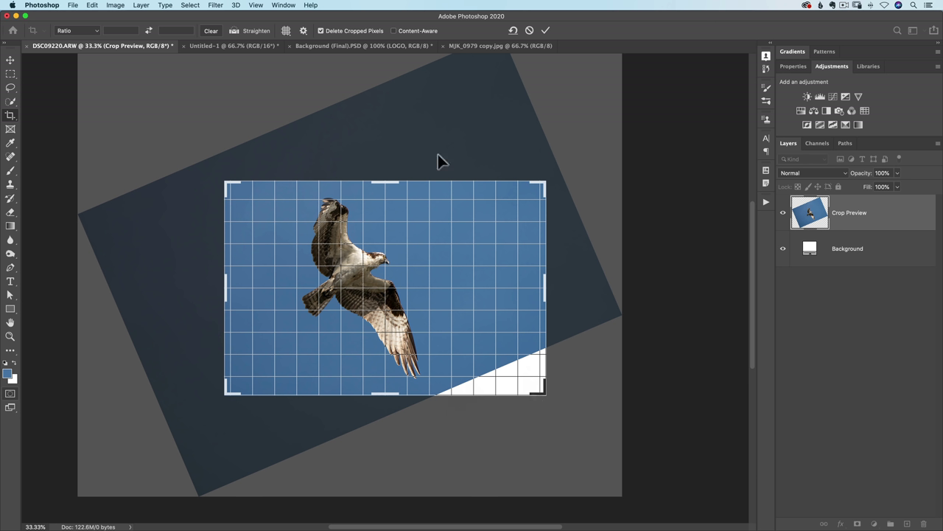
{"action": "left_click", "coordinate": [394, 31]}
{"action": "left_click", "coordinate": [546, 30]}
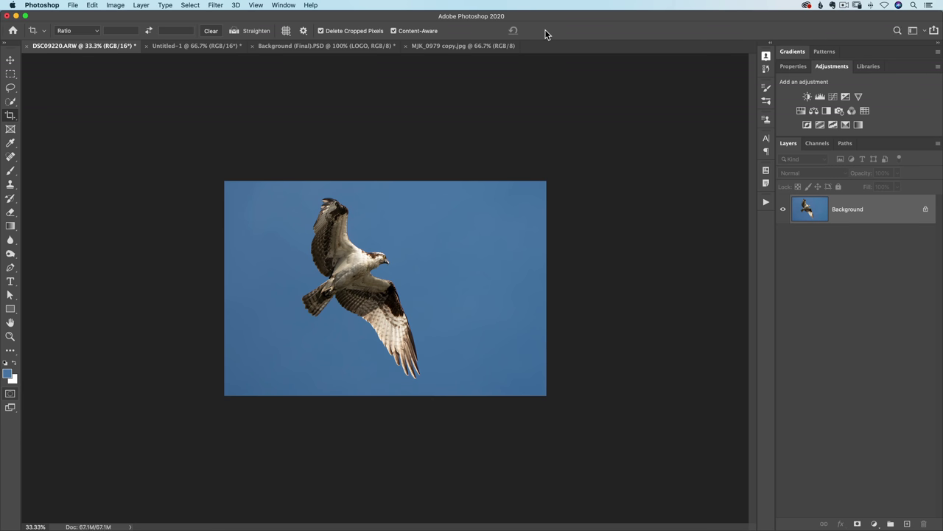
- Undo the crop and rotate the osprey photo again inside a fresh crop box
{"action": "key", "text": "super+z"}
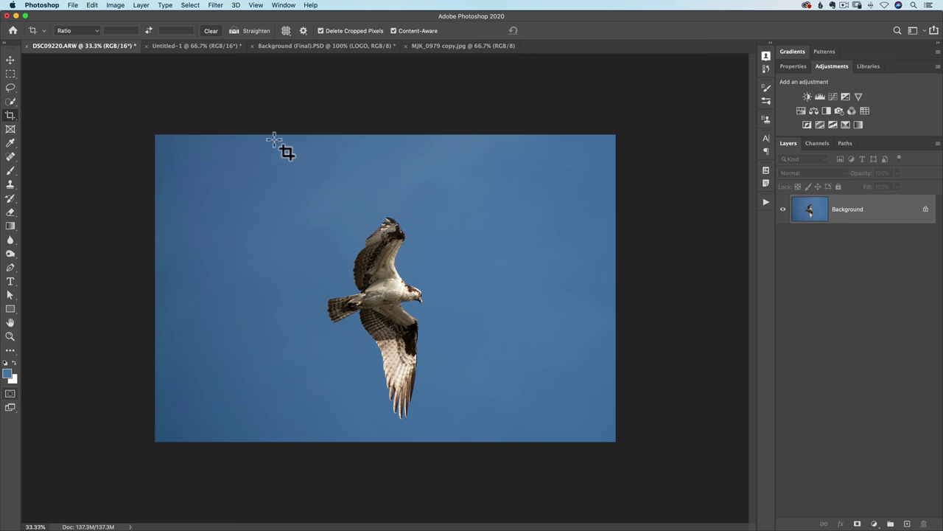
{"action": "key", "text": "v"}
{"action": "key", "text": "c"}
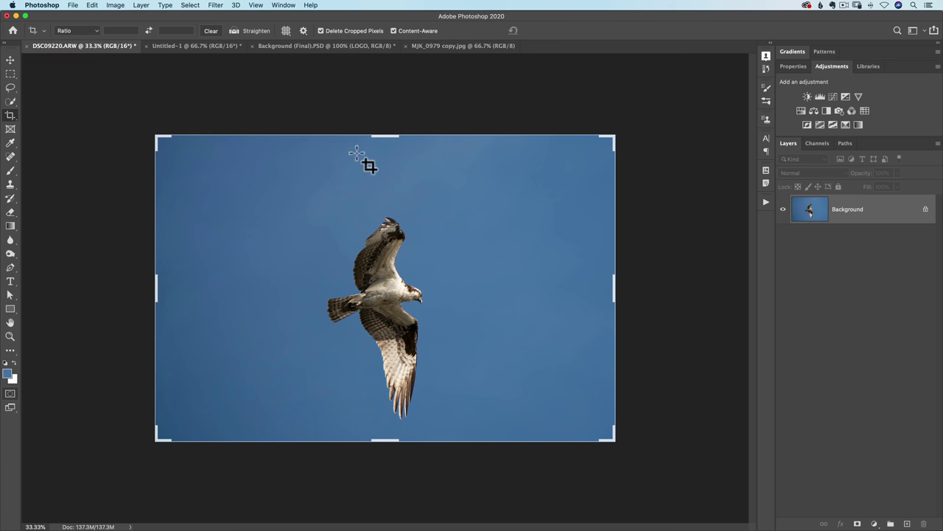
{"action": "left_click_drag", "start_coordinate": [641, 141], "coordinate": [624, 116]}
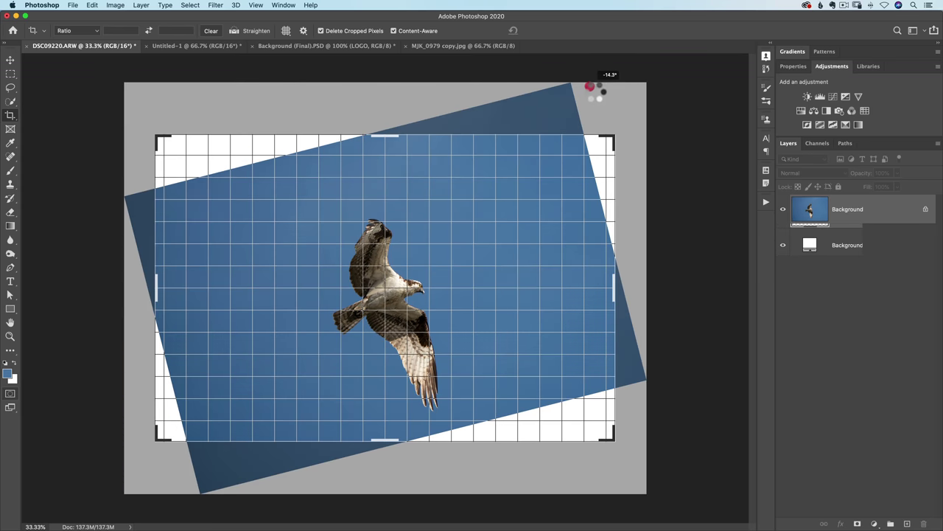
{"action": "left_click_drag", "start_coordinate": [590, 87], "coordinate": [574, 74]}
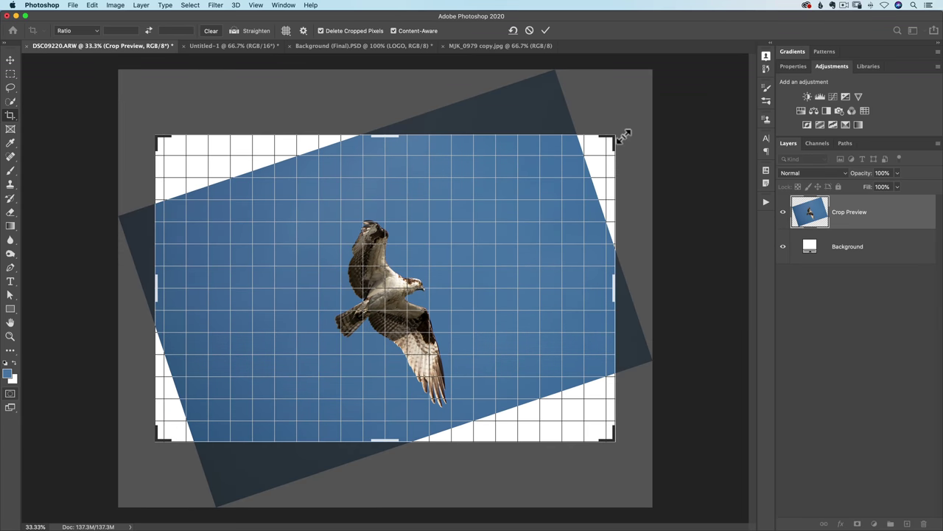
- Tighten the crop around the osprey and commit it with Content-Aware turned off
{"action": "mouse_move", "coordinate": [614, 137]}
{"action": "left_mouse_down"}
{"action": "mouse_move", "coordinate": [521, 177]}
{"action": "mouse_move", "coordinate": [521, 193]}
{"action": "left_mouse_up"}
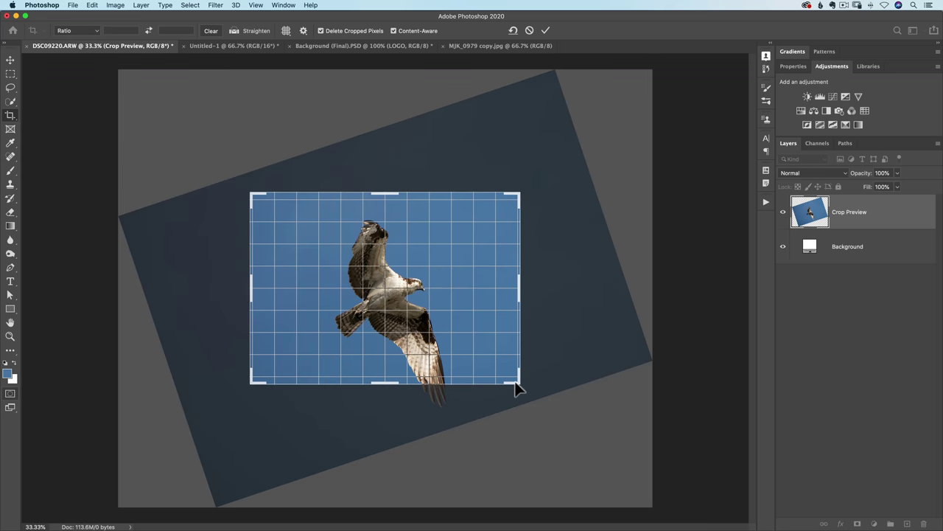
{"action": "left_click_drag", "start_coordinate": [518, 383], "coordinate": [548, 413]}
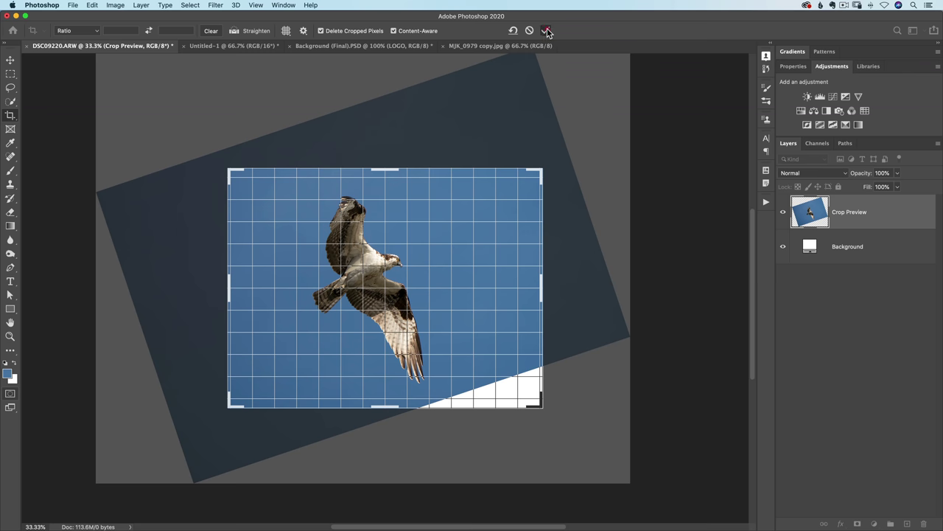
{"action": "left_click", "coordinate": [405, 30]}
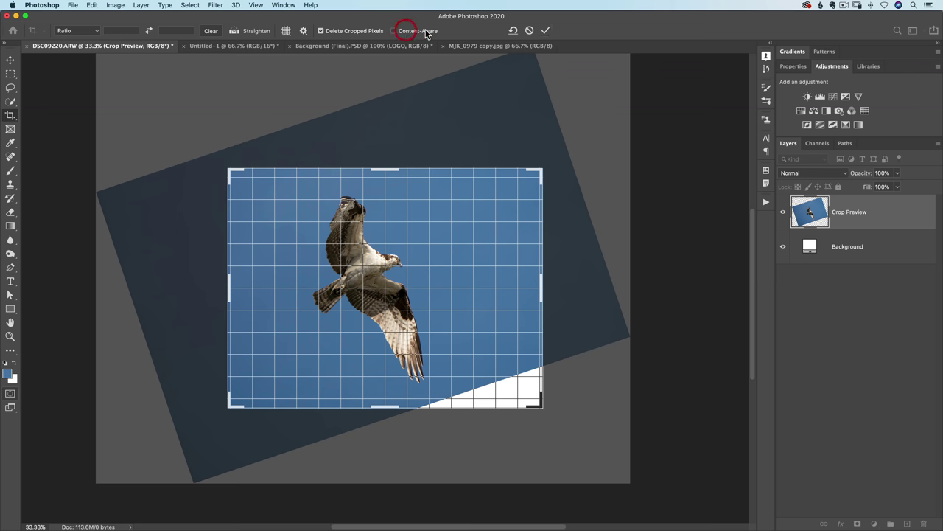
{"action": "left_click", "coordinate": [545, 30]}
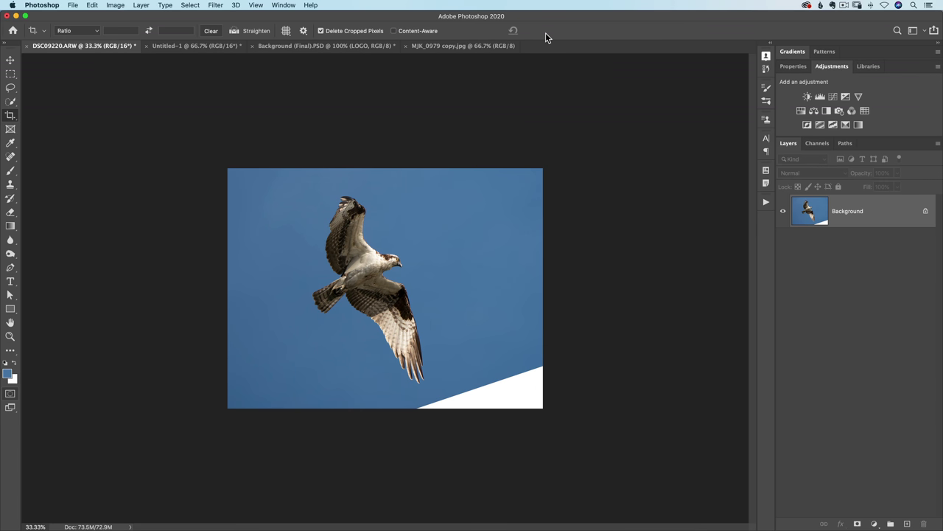
- Outline the white lower-right wedge with the freehand Lasso
{"action": "key", "text": "l"}
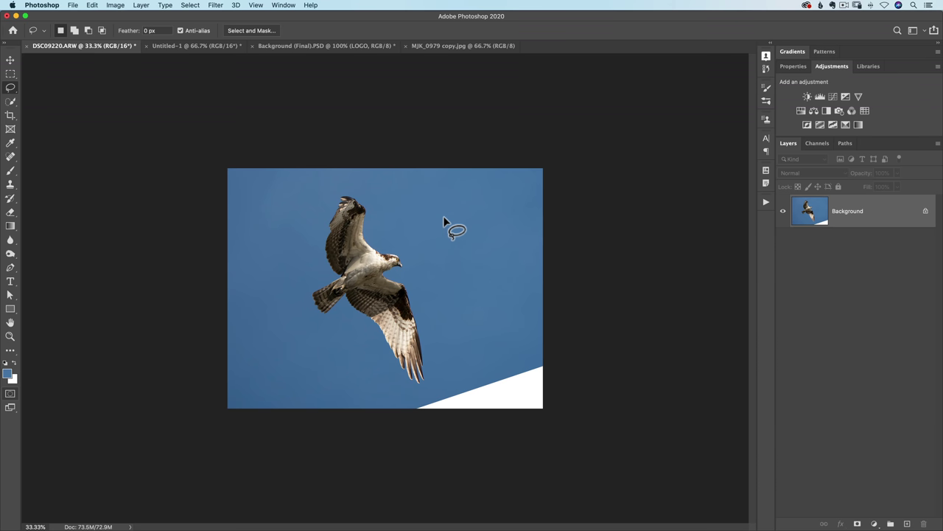
{"action": "left_click", "coordinate": [92, 5]}
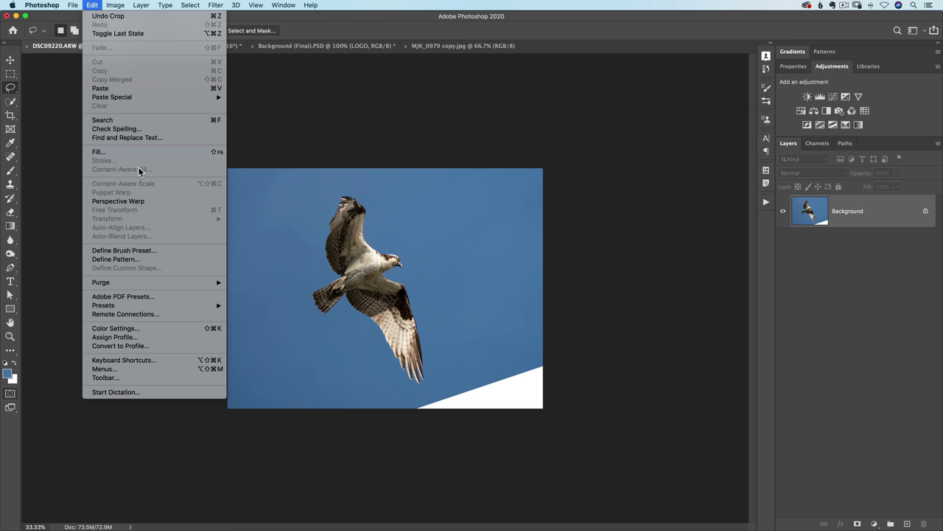
{"action": "left_click", "coordinate": [95, 6]}
{"action": "right_click", "coordinate": [13, 89]}
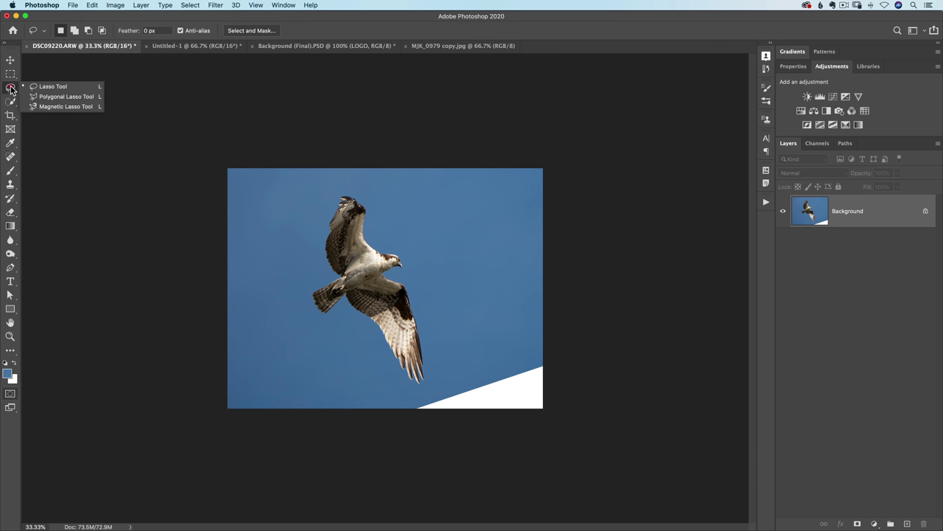
{"action": "left_click", "coordinate": [52, 86]}
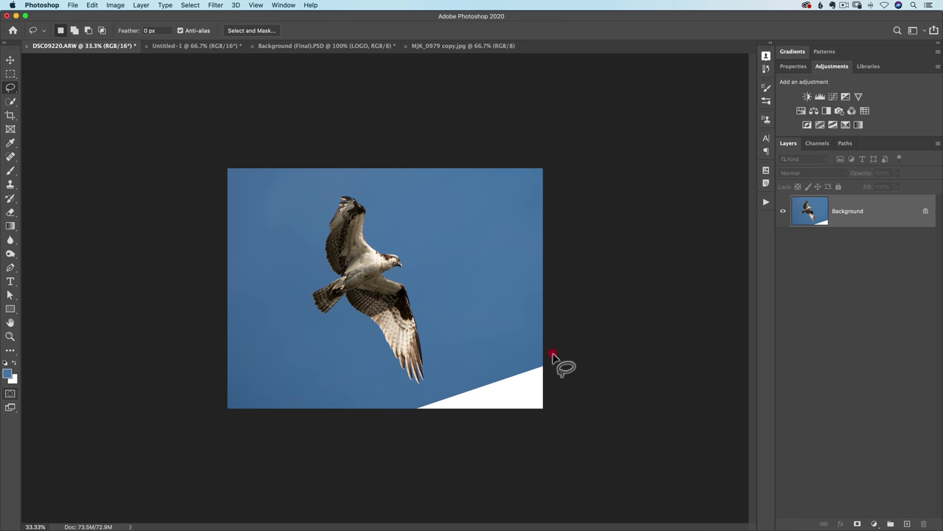
{"action": "mouse_move", "coordinate": [557, 365]}
{"action": "left_mouse_down"}
{"action": "mouse_move", "coordinate": [462, 380]}
{"action": "mouse_move", "coordinate": [557, 358]}
{"action": "left_mouse_up"}
- Content-Aware fill the wedge with surrounding sky, then deselect
{"action": "key", "text": "shift+F5"}
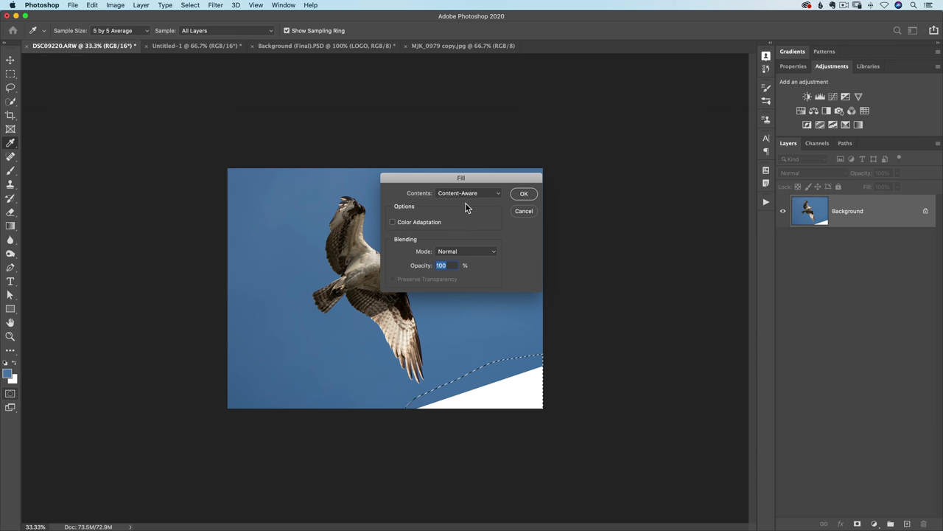
{"action": "left_click", "coordinate": [523, 193]}
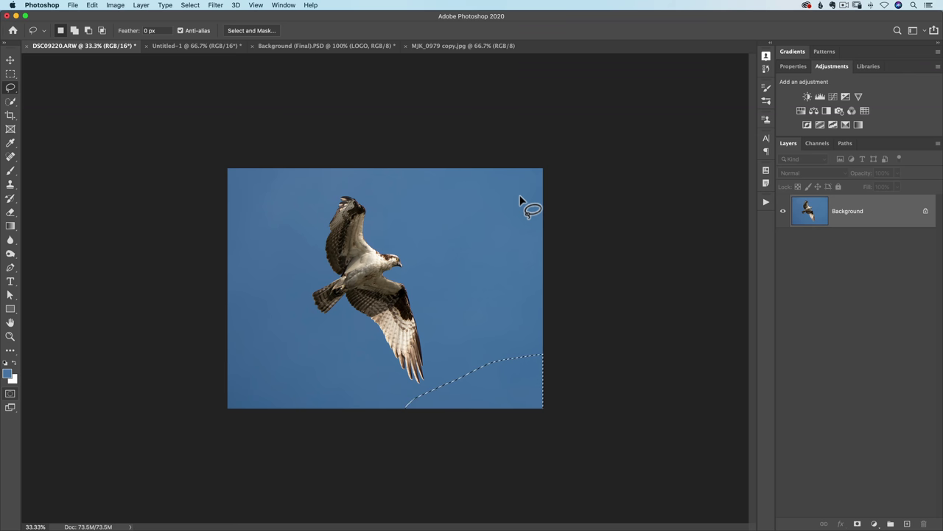
{"action": "key", "text": "super+d"}
{"action": "left_click", "coordinate": [93, 5]}
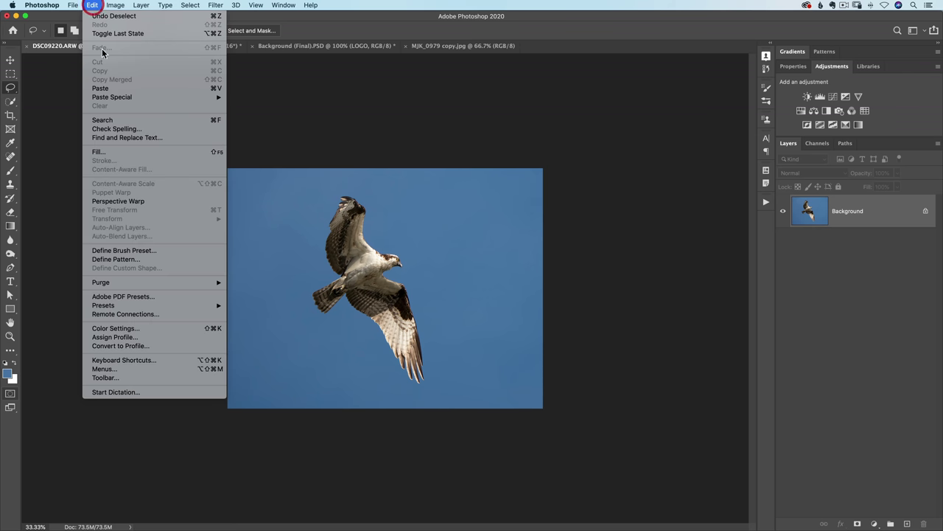
{"action": "left_click", "coordinate": [95, 5]}
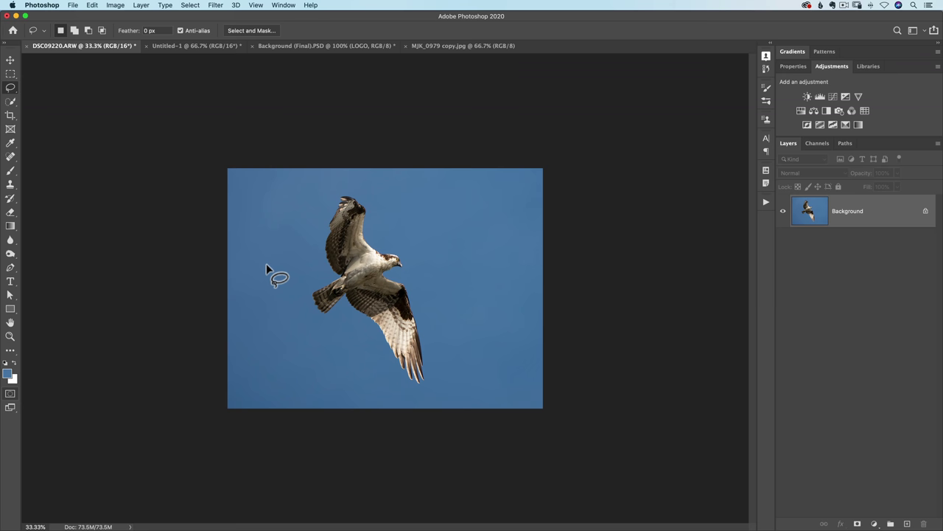
- Show and select Layer 9 on the Fall 2019 poster and delete its mask without applying
{"action": "left_click", "coordinate": [355, 45]}
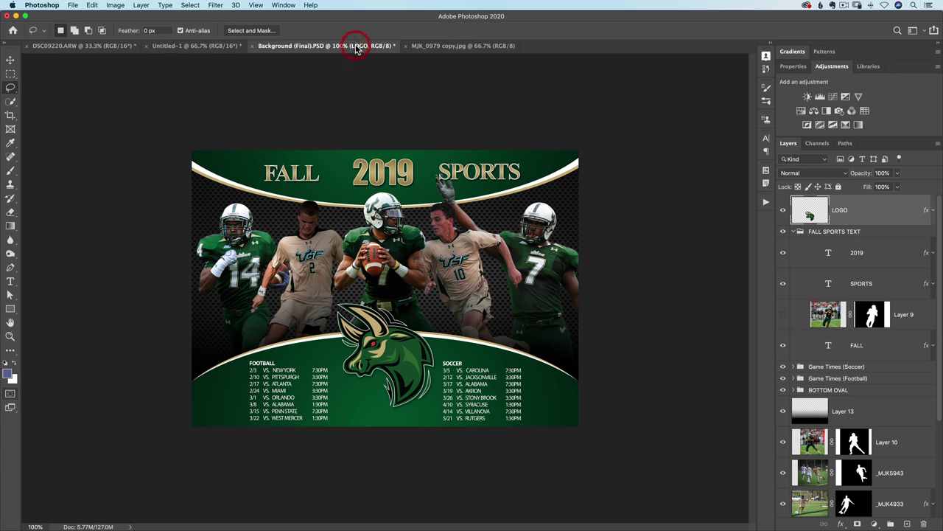
{"action": "scroll", "coordinate": [864, 384], "scroll_direction": "down", "scroll_amount": 3}
{"action": "scroll", "coordinate": [864, 383], "scroll_direction": "down", "scroll_amount": 3}
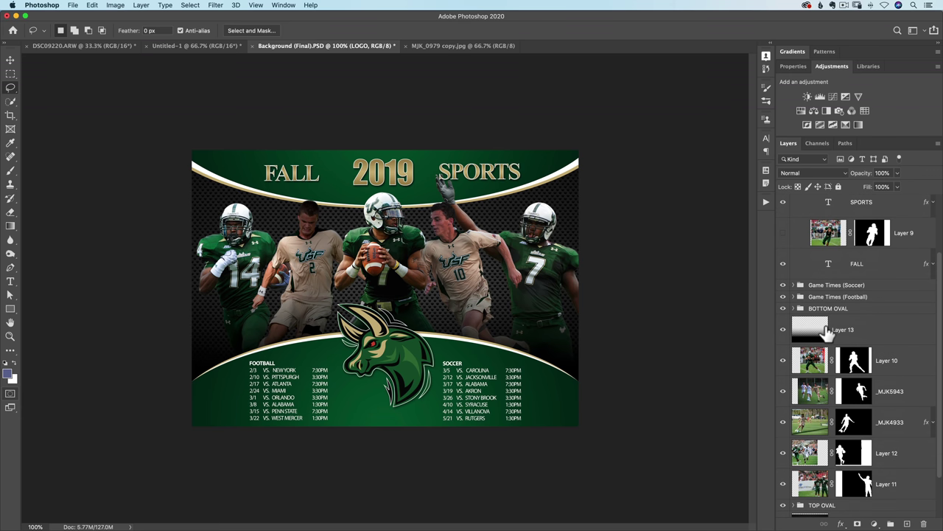
{"action": "scroll", "coordinate": [829, 332], "scroll_direction": "up", "scroll_amount": 5}
{"action": "left_click", "coordinate": [783, 314]}
{"action": "left_click", "coordinate": [829, 315]}
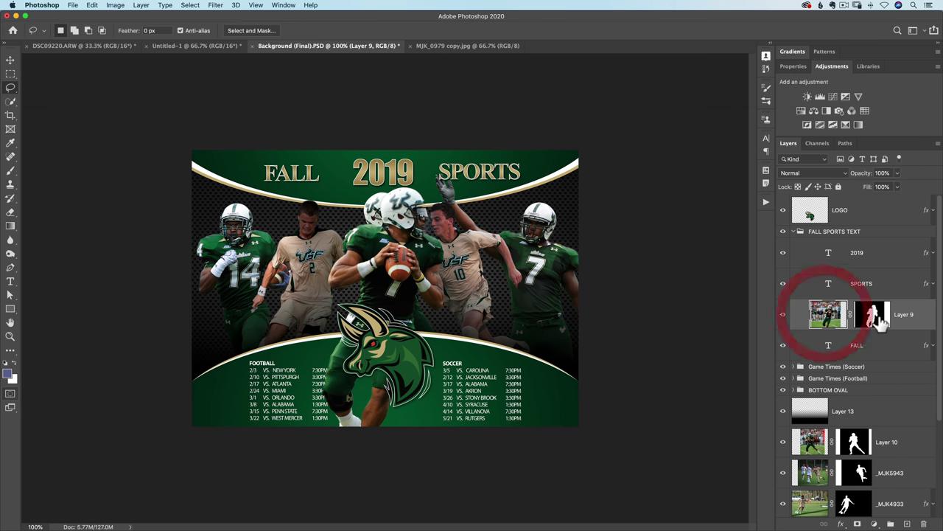
{"action": "scroll", "coordinate": [855, 310], "scroll_direction": "down", "scroll_amount": 2}
{"action": "left_click_drag", "start_coordinate": [921, 522], "coordinate": [924, 523]}
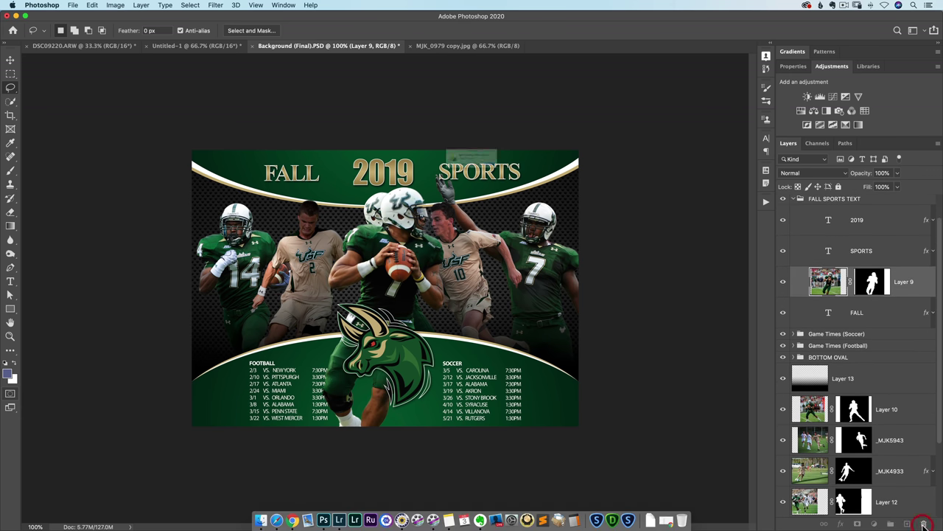
{"action": "left_click", "coordinate": [440, 180]}
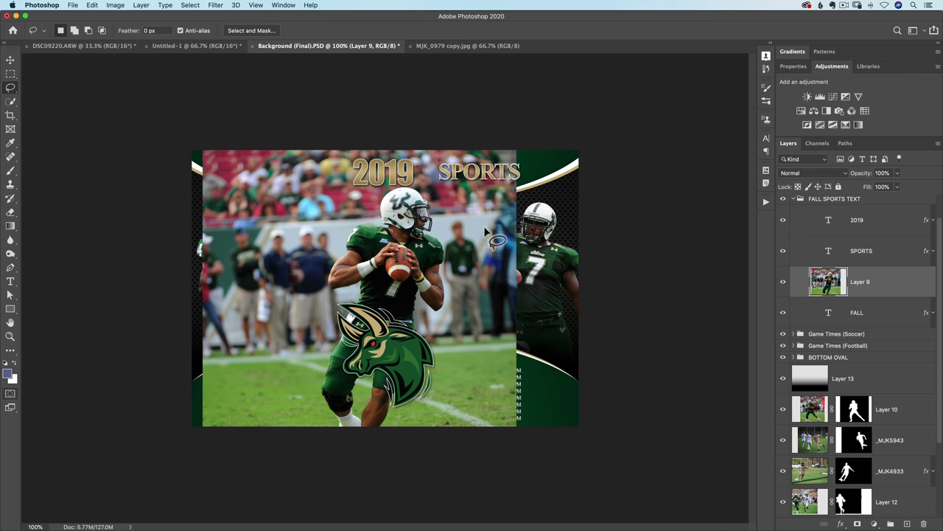
- Quick-select the quarterback, including arm, helmet and football, and enter Select and Mask
{"action": "key", "text": "w"}
{"action": "mouse_move", "coordinate": [425, 212]}
{"action": "left_mouse_down"}
{"action": "mouse_move", "coordinate": [365, 275]}
{"action": "mouse_move", "coordinate": [346, 409]}
{"action": "left_mouse_up"}
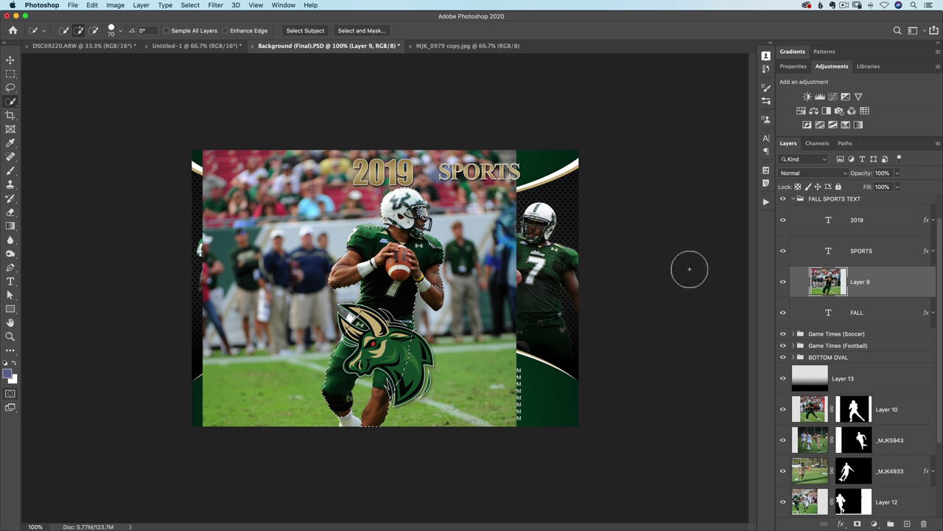
{"action": "left_click_drag", "start_coordinate": [445, 292], "coordinate": [442, 254]}
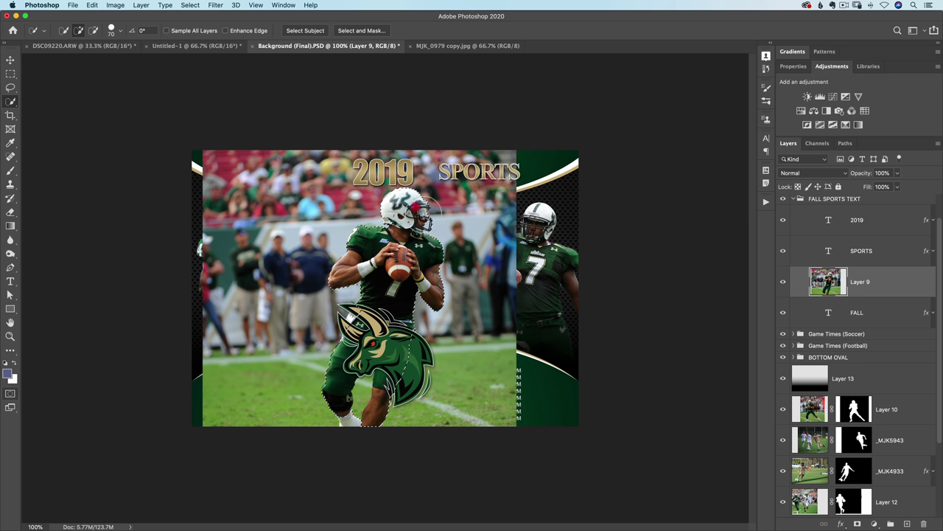
{"action": "left_click_drag", "start_coordinate": [412, 214], "coordinate": [385, 247]}
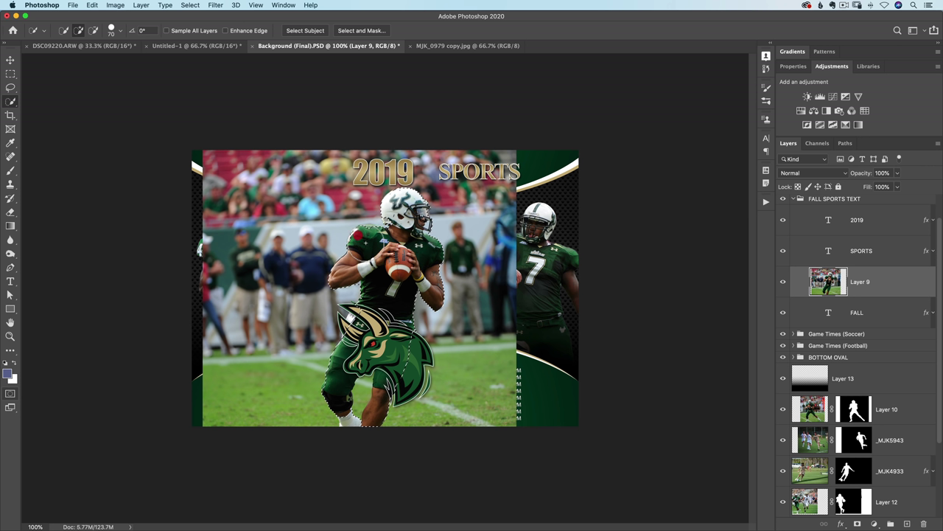
{"action": "left_click", "coordinate": [361, 31]}
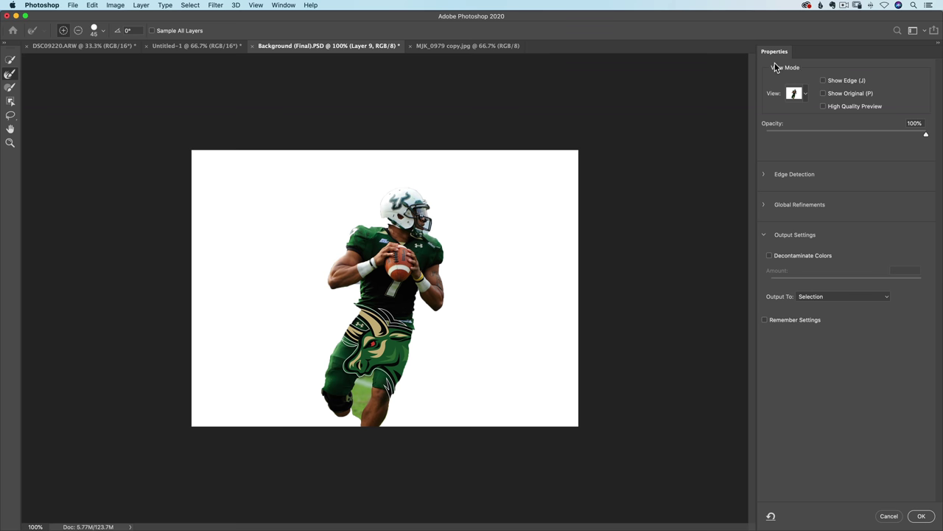
- Preview the cutout On Black, On White, Overlay and Black & White
{"action": "left_click", "coordinate": [807, 95]}
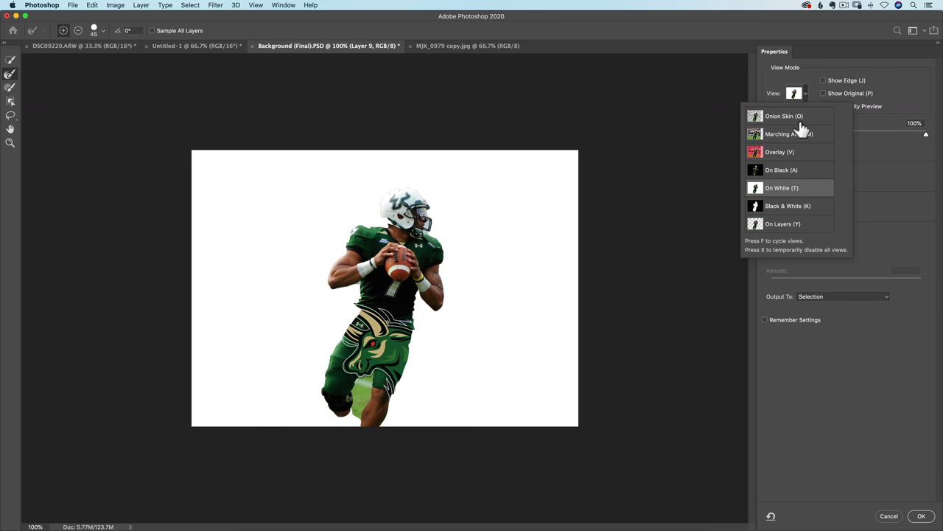
{"action": "left_click", "coordinate": [780, 169]}
{"action": "left_click", "coordinate": [776, 188]}
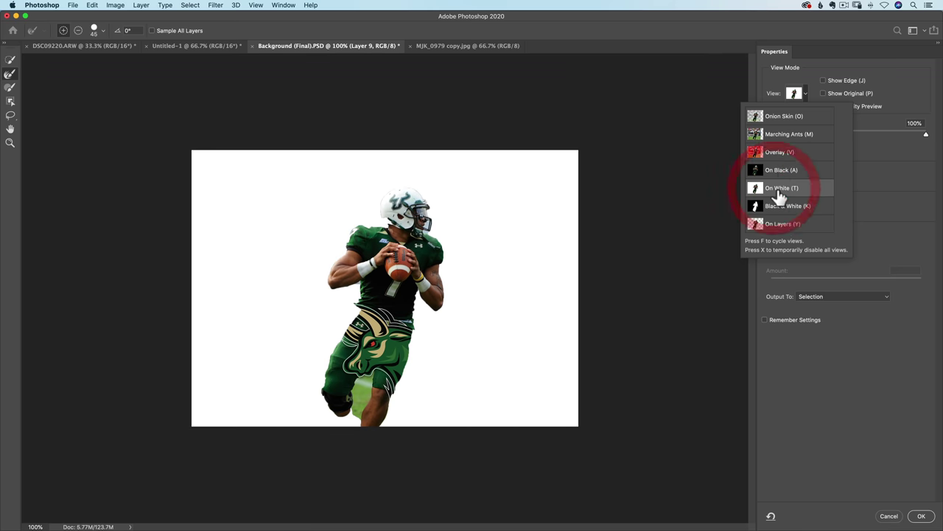
{"action": "left_click", "coordinate": [777, 153]}
{"action": "left_click", "coordinate": [779, 207]}
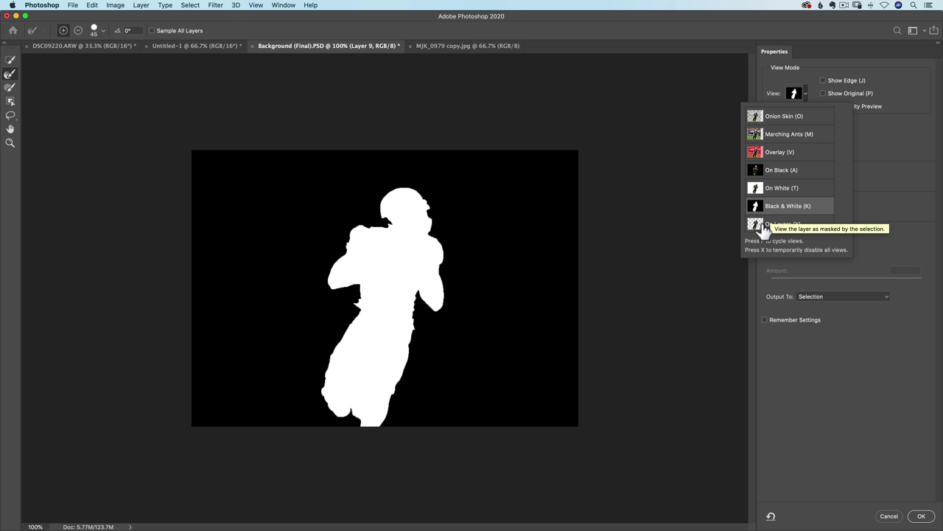
{"action": "left_click", "coordinate": [44, 97]}
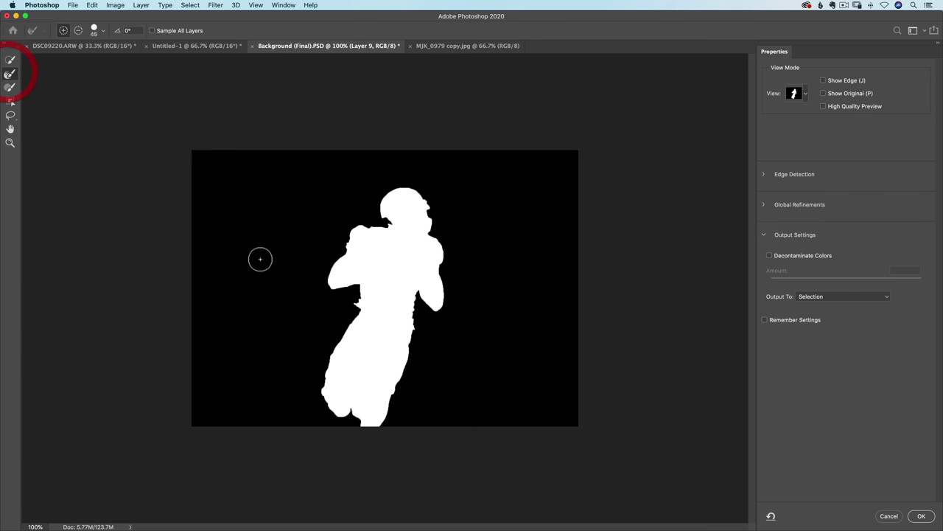
- Preview the cutout On Layers, then accept the refined quarterback selection
{"action": "left_click", "coordinate": [806, 94]}
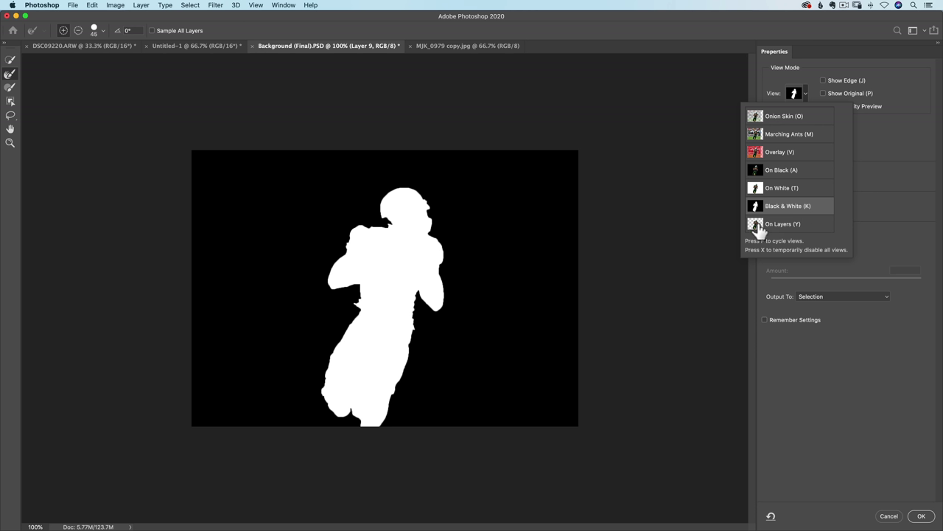
{"action": "left_click", "coordinate": [783, 224]}
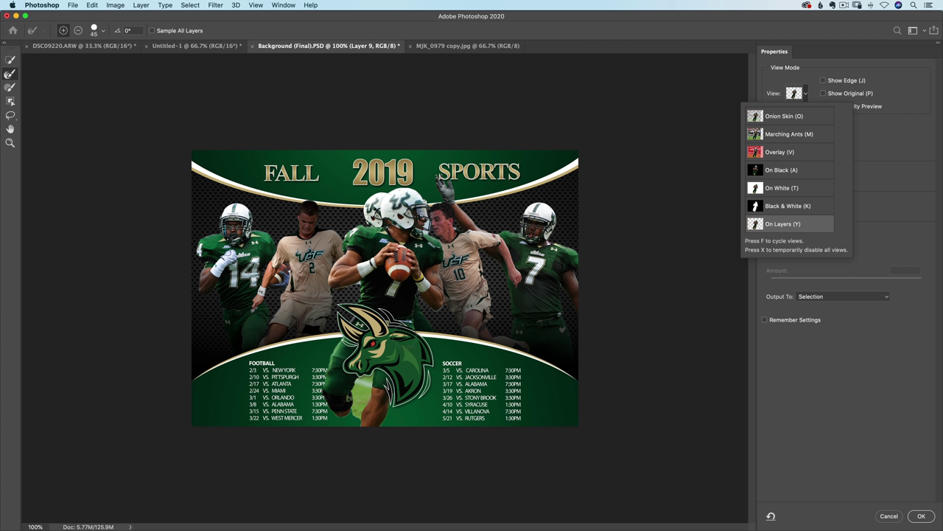
{"action": "left_click", "coordinate": [423, 295]}
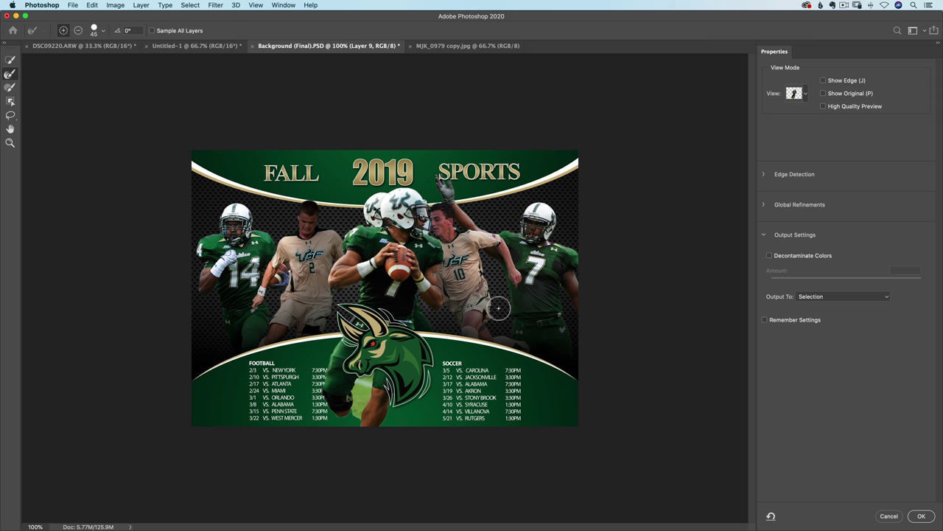
{"action": "left_click", "coordinate": [889, 516]}
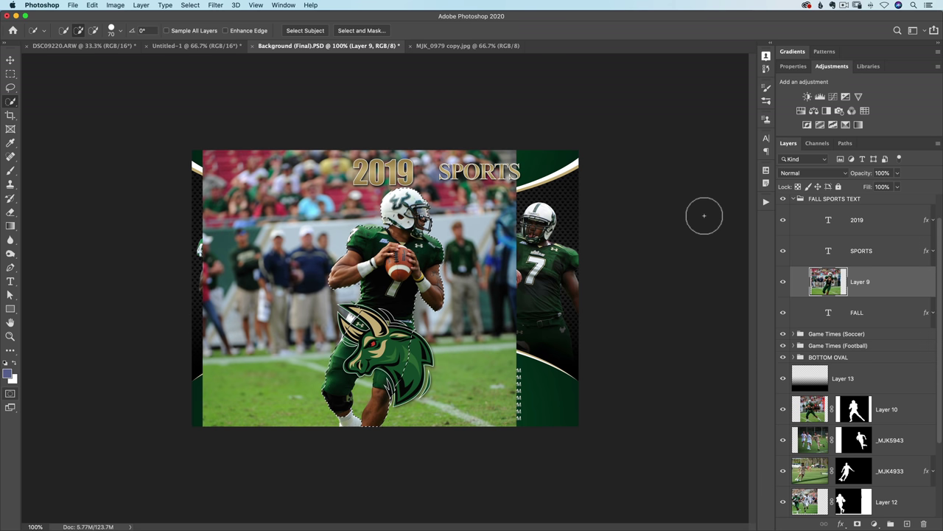
- Hide Layer 9 and bring up the MJK_0979 copy.jpg waterfall photo
{"action": "left_click", "coordinate": [783, 282]}
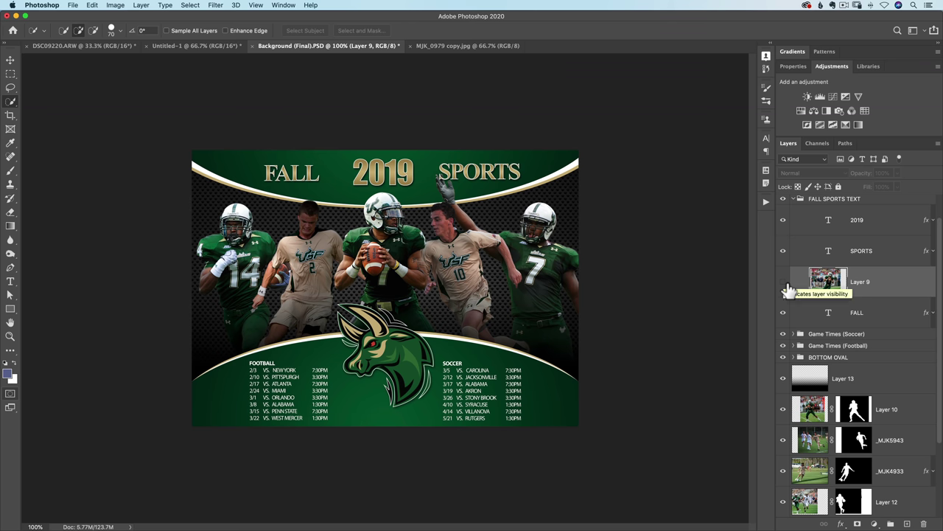
{"action": "left_click", "coordinate": [457, 45]}
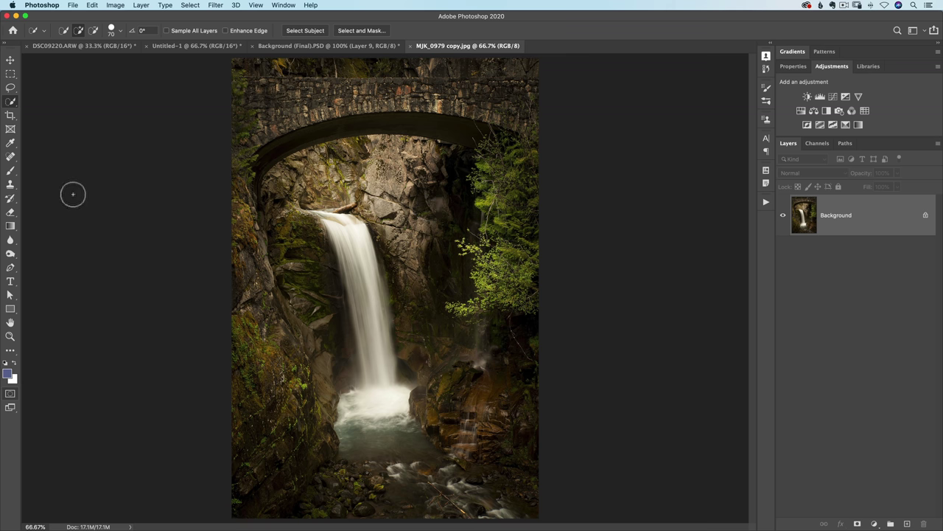
- Cycle the healing tools from Spot Healing to Healing Brush and back to Spot Healing
{"action": "left_click", "coordinate": [10, 156]}
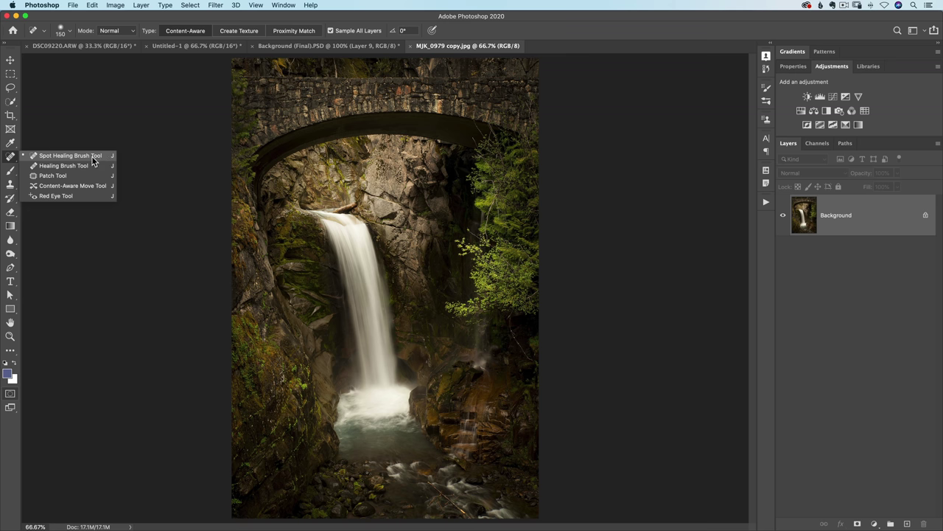
{"action": "left_click", "coordinate": [93, 157]}
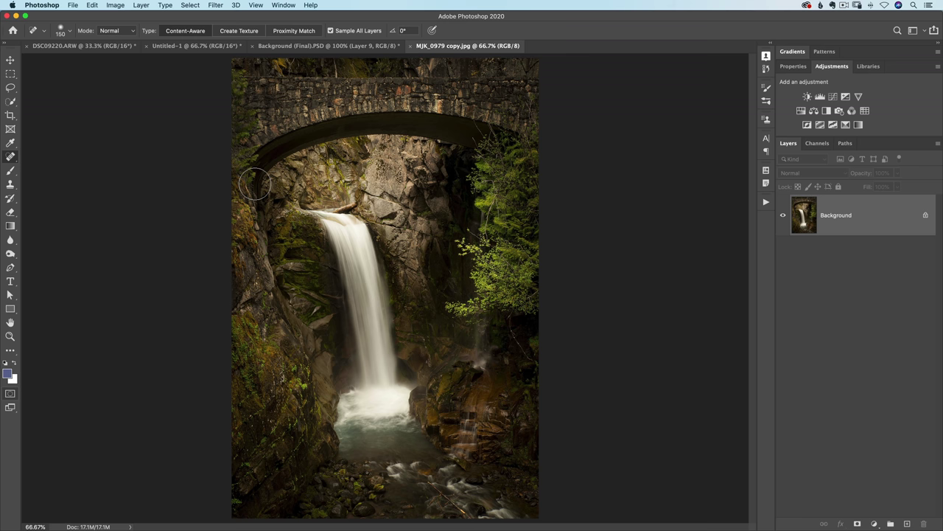
{"action": "key", "text": "shift+j"}
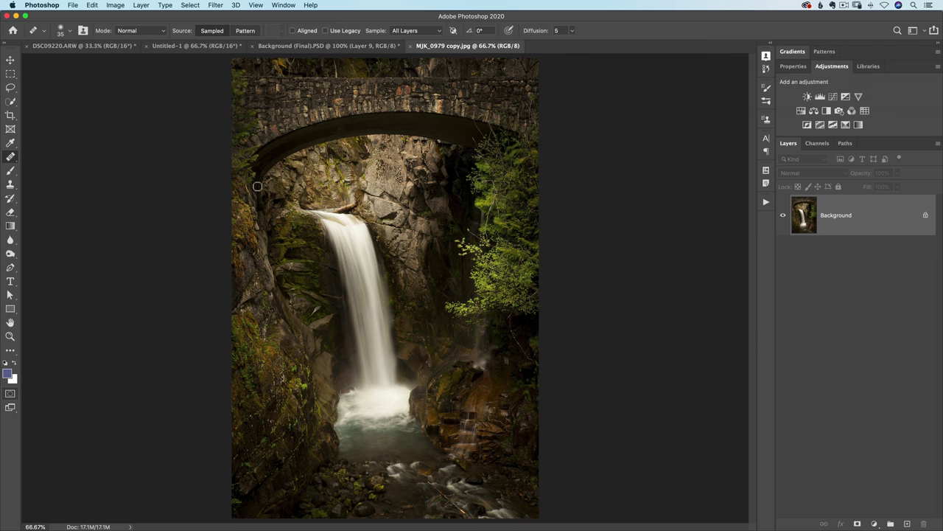
{"action": "right_click", "coordinate": [12, 158]}
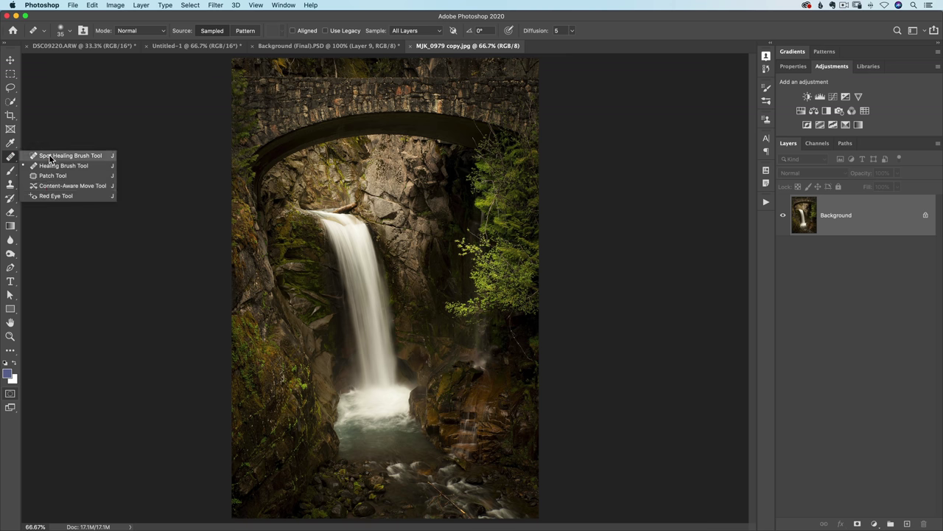
{"action": "left_click", "coordinate": [51, 158]}
- Pick the Brush, then cycle to the Pencil and back to the Brush with Shift+B
{"action": "left_click_drag", "start_coordinate": [11, 170], "coordinate": [10, 171]}
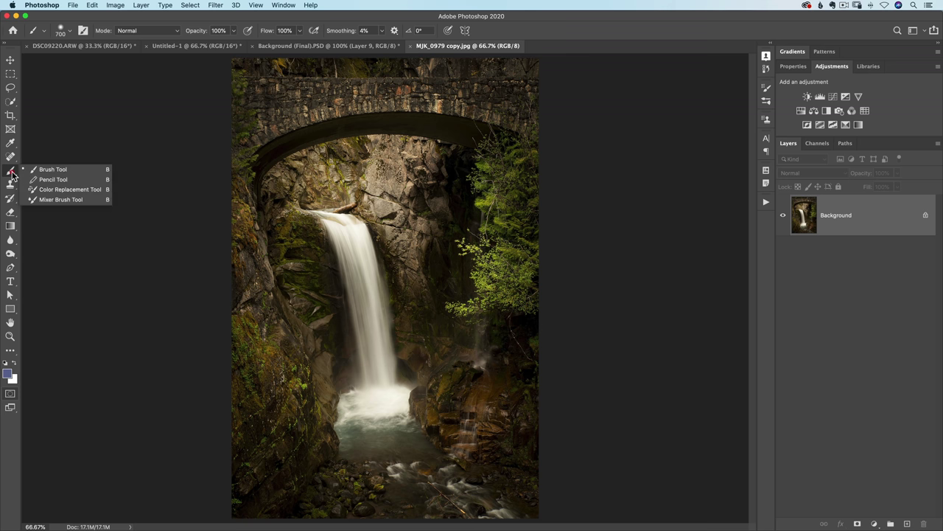
{"action": "left_click", "coordinate": [51, 169]}
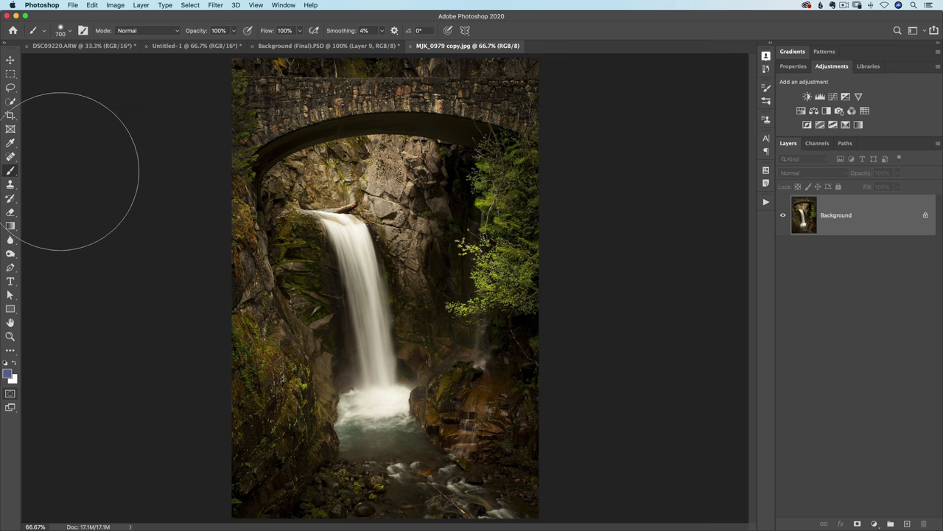
{"action": "key", "text": "shift+b"}
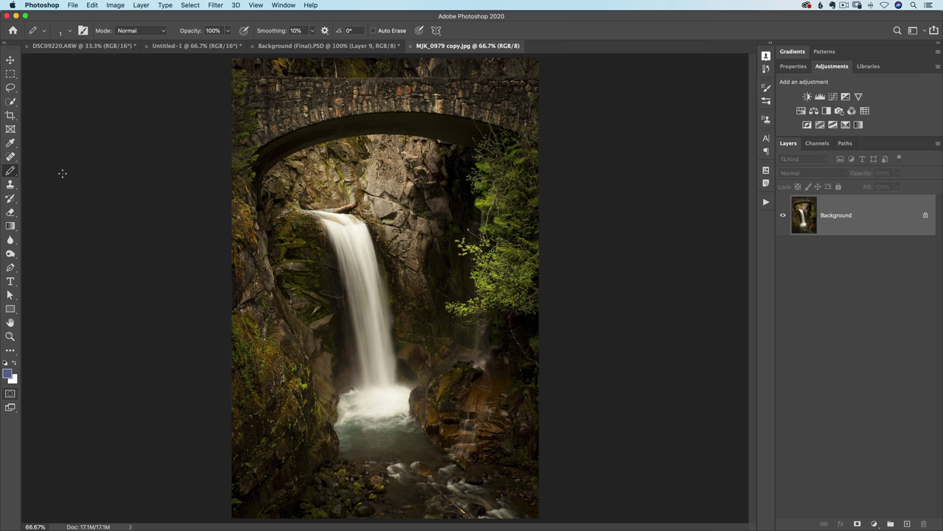
{"action": "key", "text": "shift+b"}
{"action": "key", "text": "shift+b"}
{"action": "key", "text": "shift+b"}
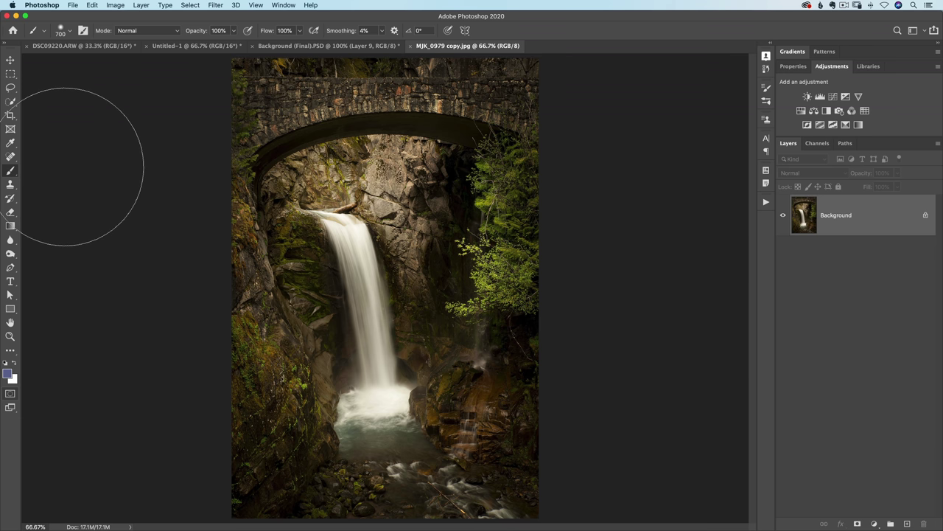
{"action": "left_click", "coordinate": [42, 5]}
{"action": "mouse_move", "coordinate": [48, 34]}
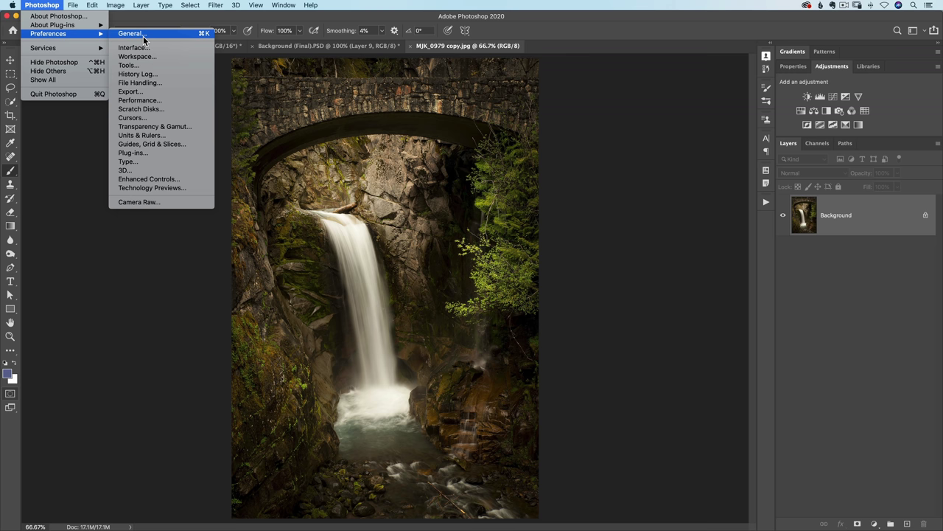
- Review the Tools preference Use Shift Key for Tool Switch, then switch to Spot Healing
{"action": "left_click", "coordinate": [130, 65]}
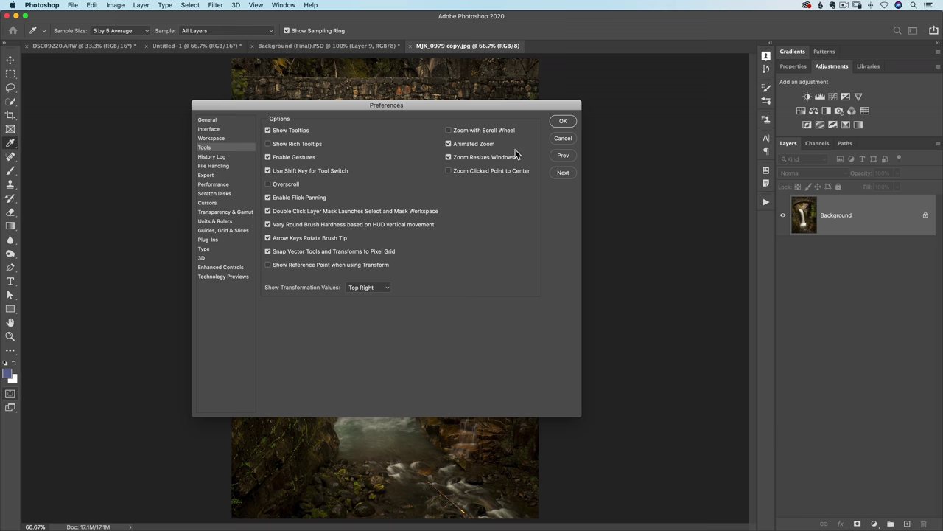
{"action": "left_click", "coordinate": [563, 120]}
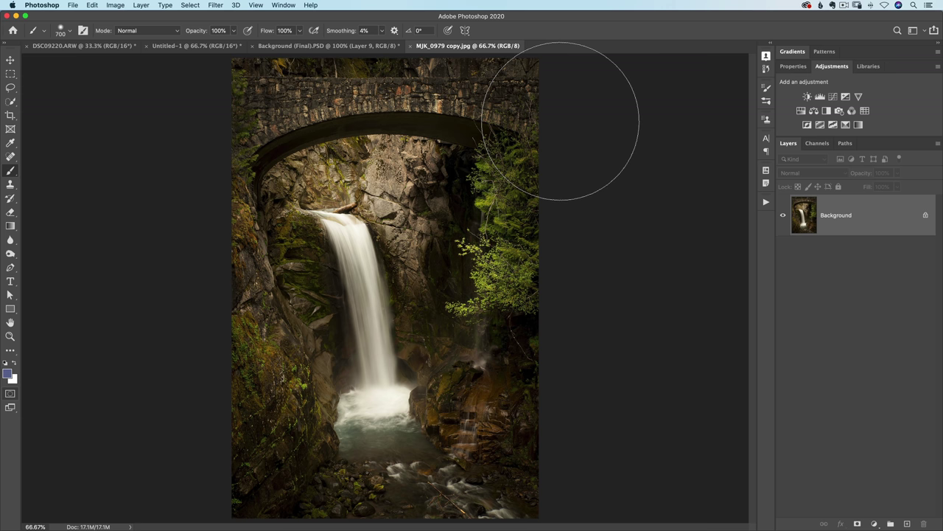
{"action": "key", "text": "l"}
{"action": "key", "text": "l"}
{"action": "key", "text": "b"}
{"action": "key", "text": "j"}
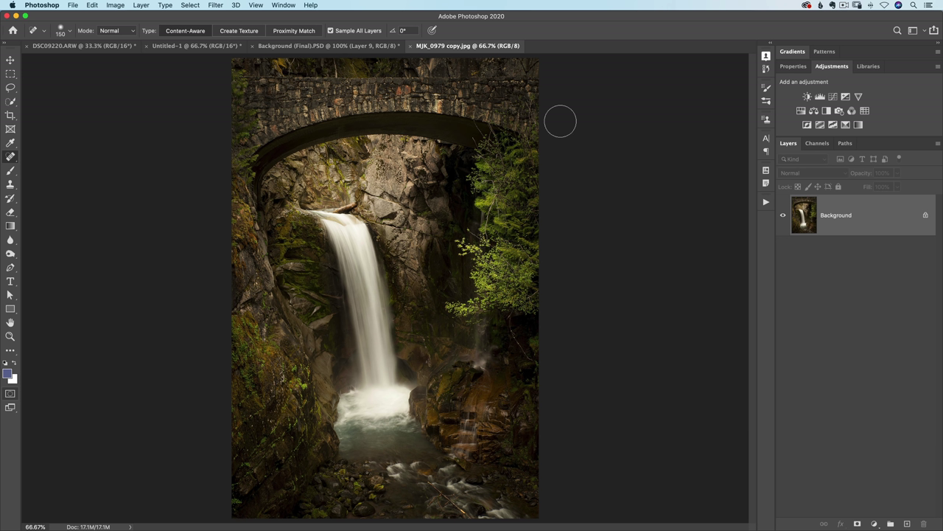
- Sample colours across the poster from the bridge to the foliage, then move Photoshop aside to reveal Lightroom
{"action": "key", "text": "i"}
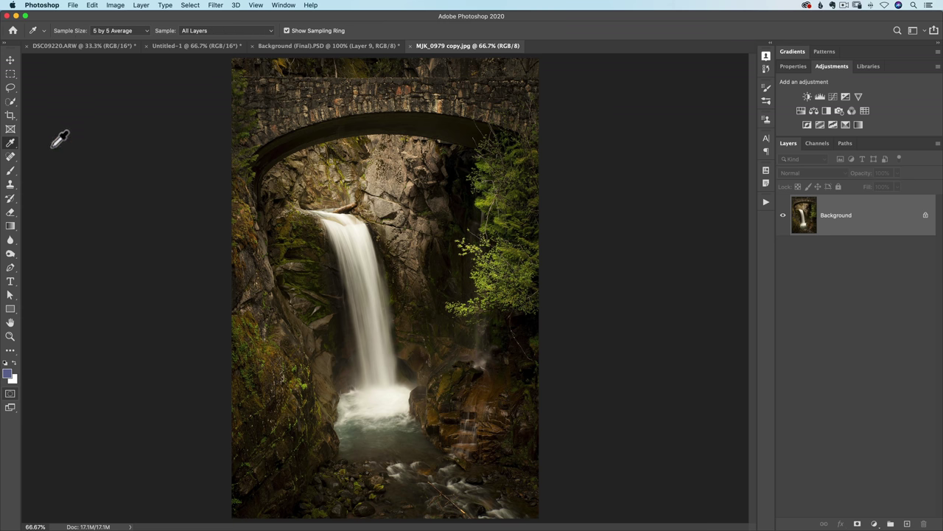
{"action": "mouse_move", "coordinate": [354, 116]}
{"action": "left_mouse_down"}
{"action": "mouse_move", "coordinate": [521, 273]}
{"action": "mouse_move", "coordinate": [501, 251]}
{"action": "left_mouse_up"}
{"action": "left_click_drag", "start_coordinate": [280, 18], "coordinate": [714, 19]}
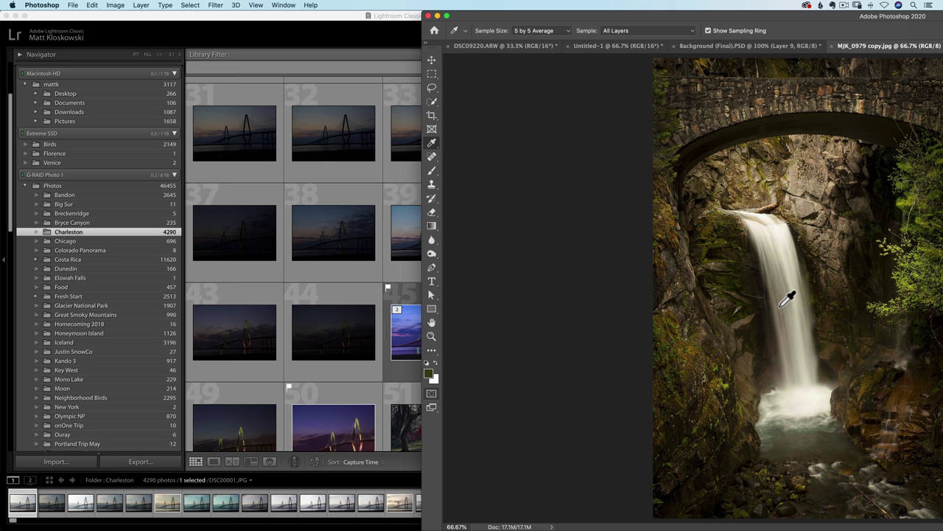
- Sample colours from the waterfall photo and a Lightroom thumbnail, then spread Photoshop across the screen
{"action": "left_click_drag", "start_coordinate": [781, 299], "coordinate": [469, 326]}
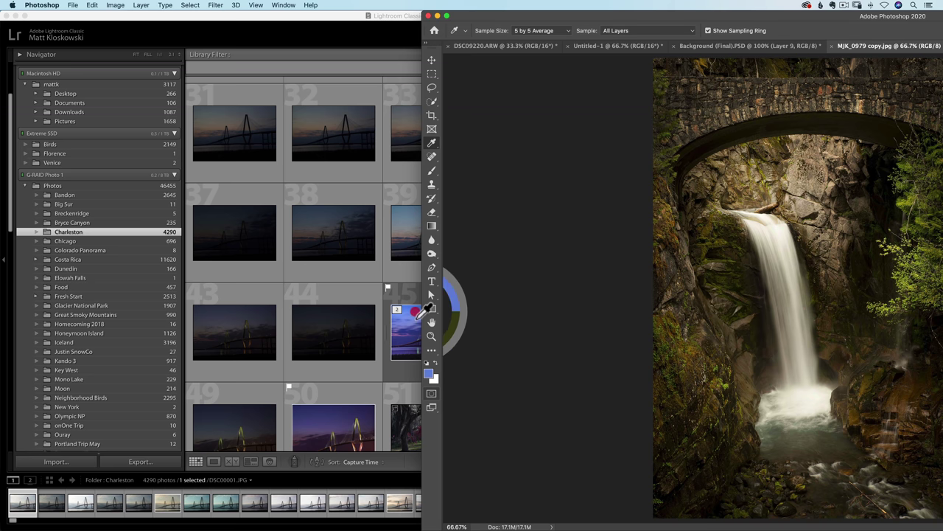
{"action": "mouse_move", "coordinate": [469, 327]}
{"action": "left_mouse_down"}
{"action": "mouse_move", "coordinate": [338, 411]}
{"action": "mouse_move", "coordinate": [414, 313]}
{"action": "left_mouse_up"}
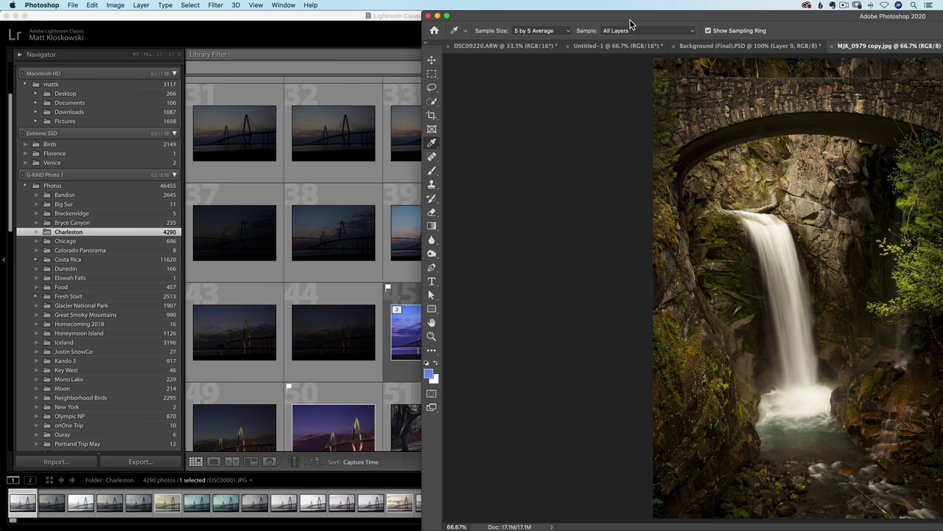
{"action": "left_click_drag", "start_coordinate": [628, 16], "coordinate": [206, 4]}
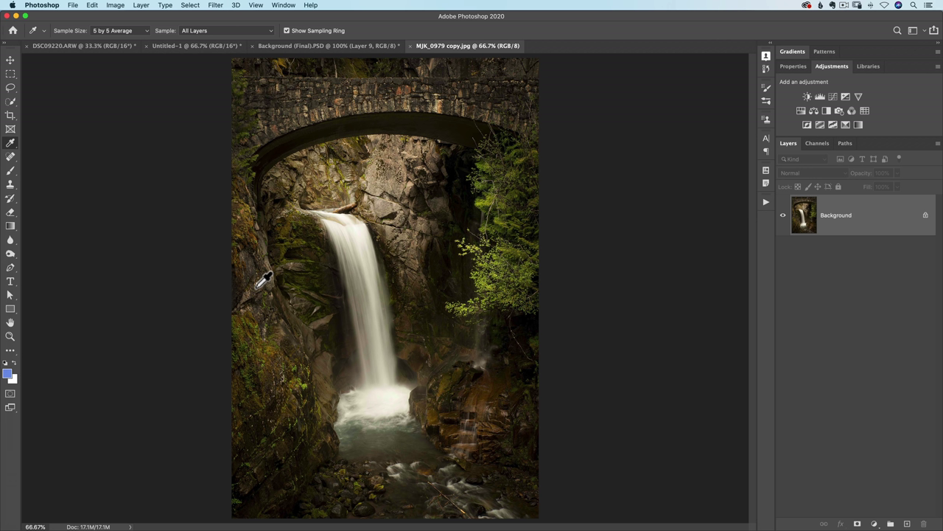
{"action": "left_click", "coordinate": [328, 46]}
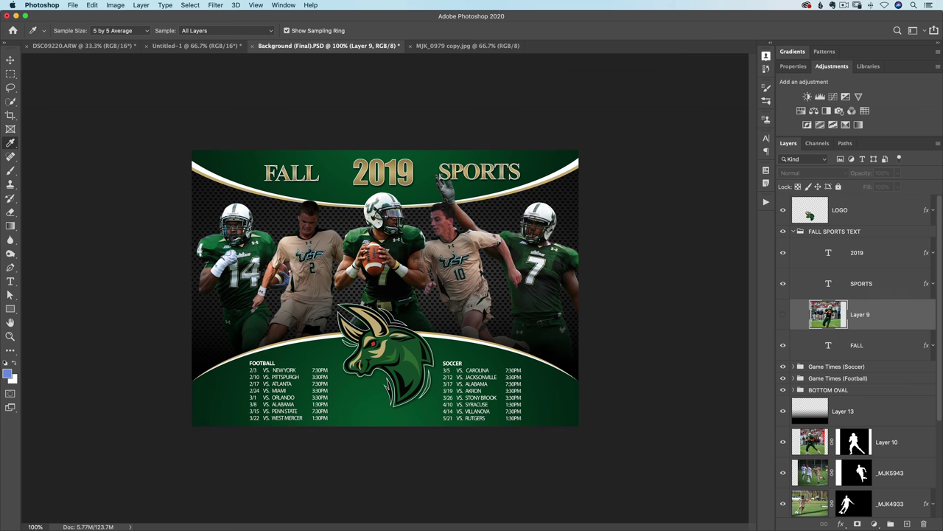
{"action": "left_click", "coordinate": [810, 210]}
{"action": "left_click", "coordinate": [783, 210]}
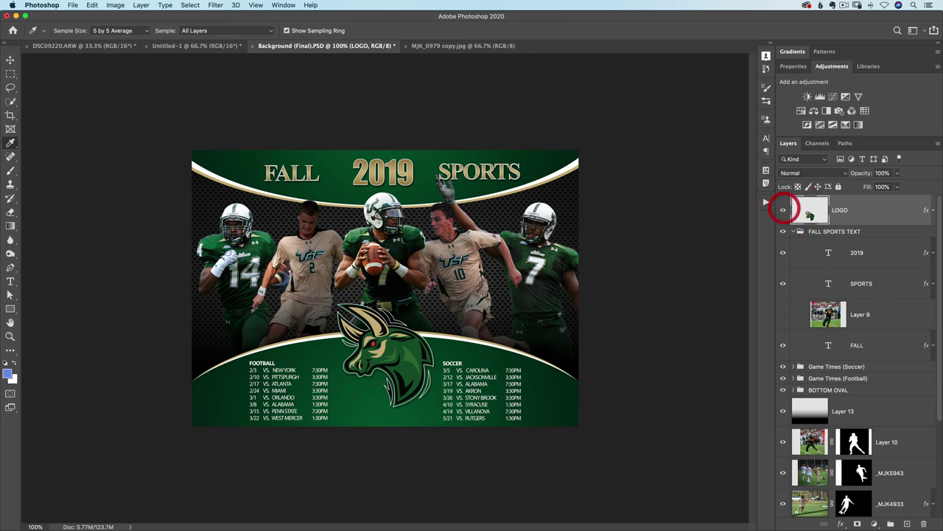
{"action": "left_click", "coordinate": [784, 210]}
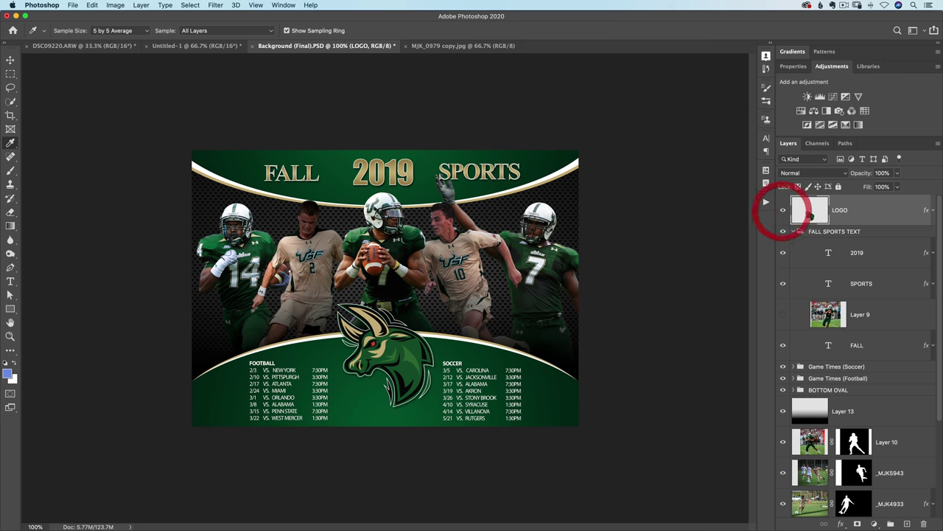
{"action": "left_click", "coordinate": [784, 210]}
{"action": "left_click", "coordinate": [784, 210]}
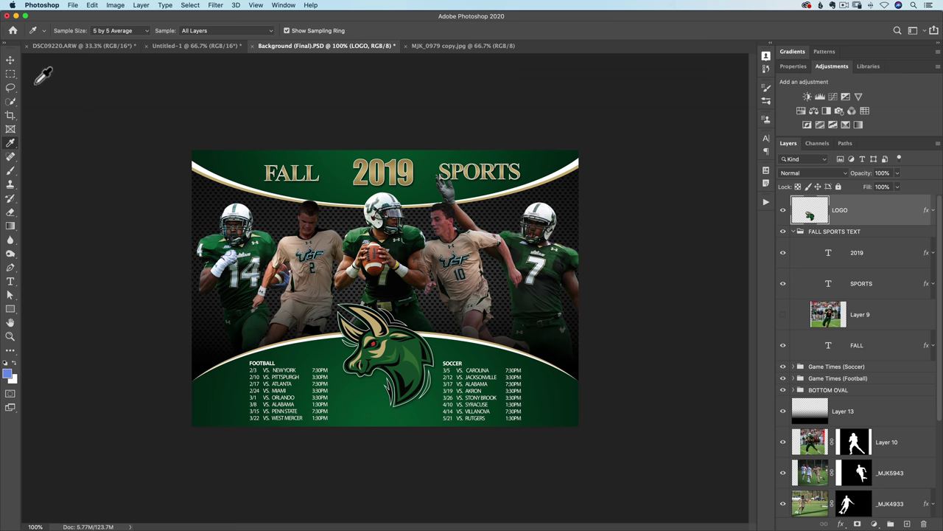
{"action": "left_click", "coordinate": [10, 60]}
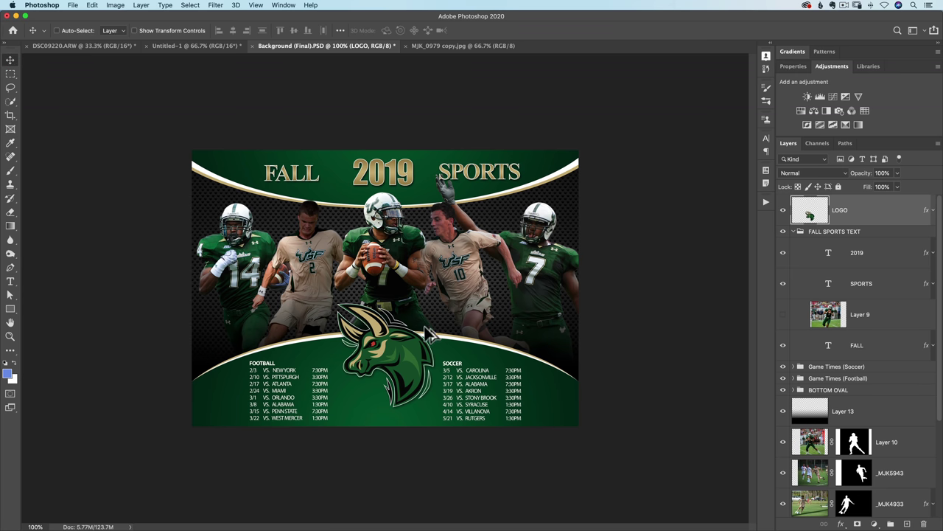
{"action": "mouse_move", "coordinate": [402, 352]}
{"action": "left_mouse_down"}
{"action": "mouse_move", "coordinate": [483, 299]}
{"action": "mouse_move", "coordinate": [490, 304]}
{"action": "left_mouse_up"}
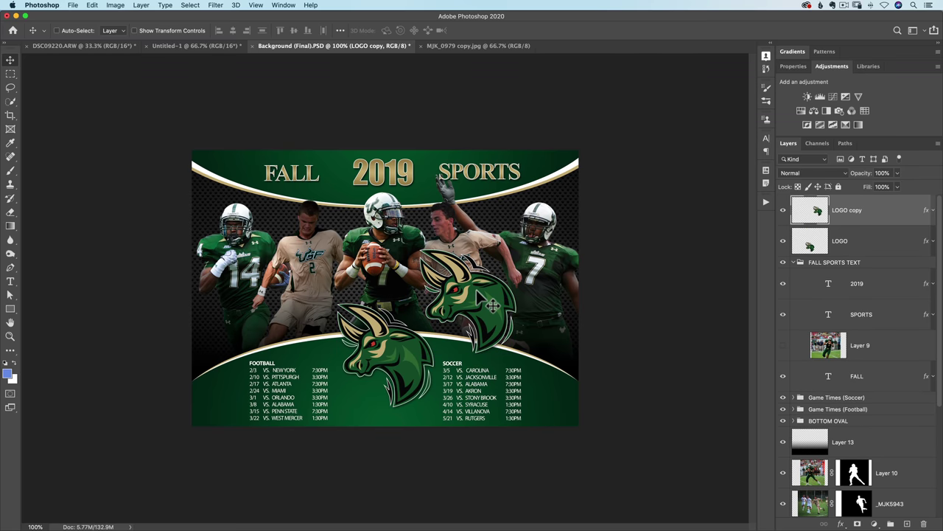
{"action": "key", "text": "super+z"}
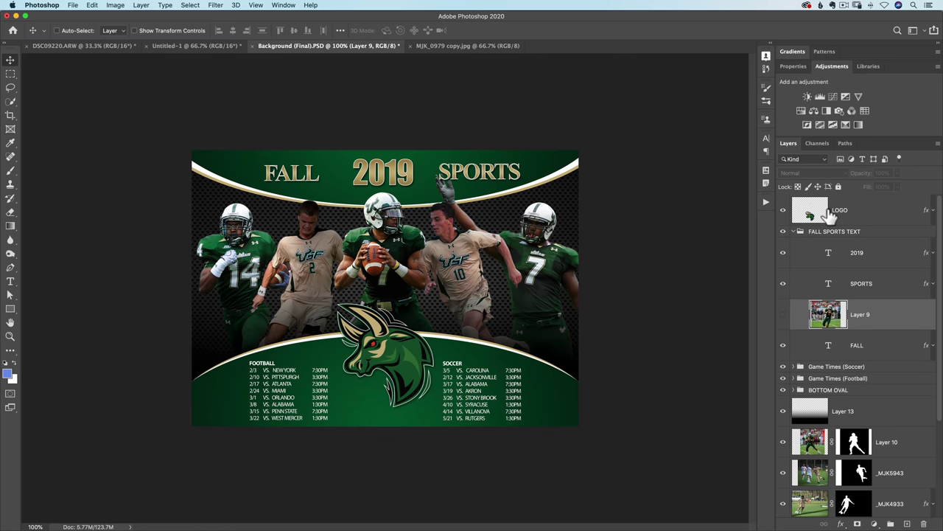
{"action": "left_click_drag", "start_coordinate": [819, 212], "coordinate": [825, 230]}
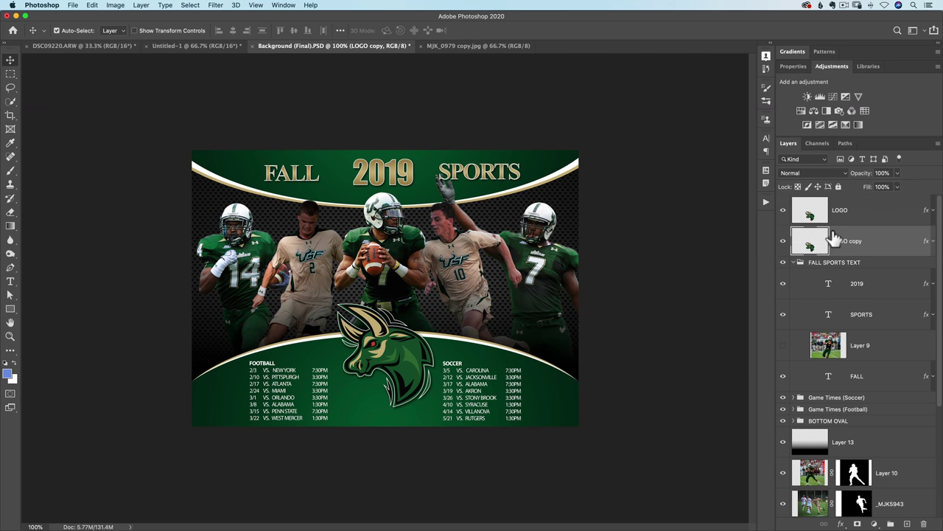
{"action": "key", "text": "super+z"}
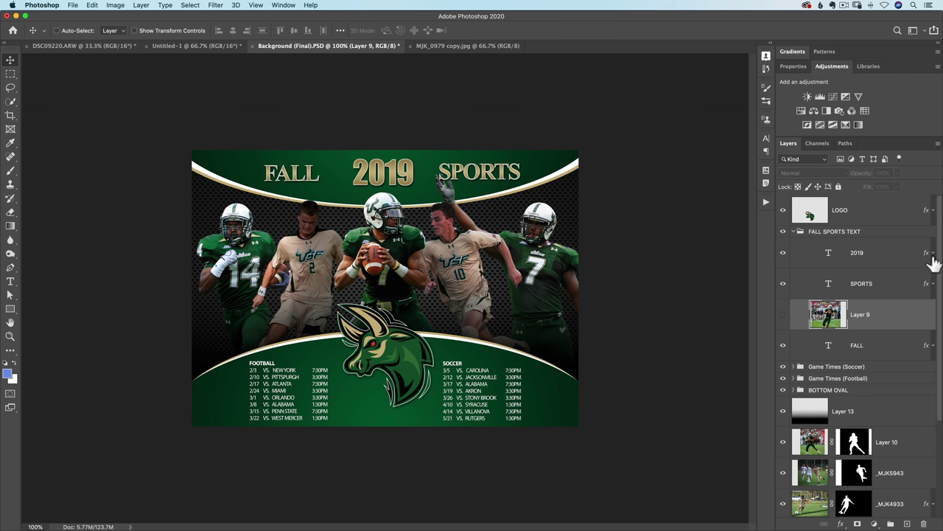
{"action": "left_click", "coordinate": [859, 256]}
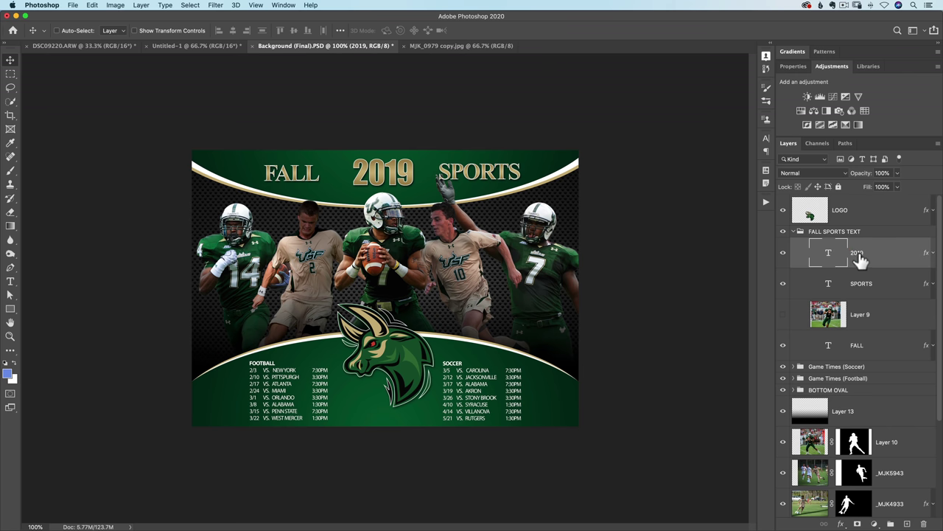
- Clear LOGO's layer style and copy the 2019 text layer's effects onto it
{"action": "right_click", "coordinate": [927, 211]}
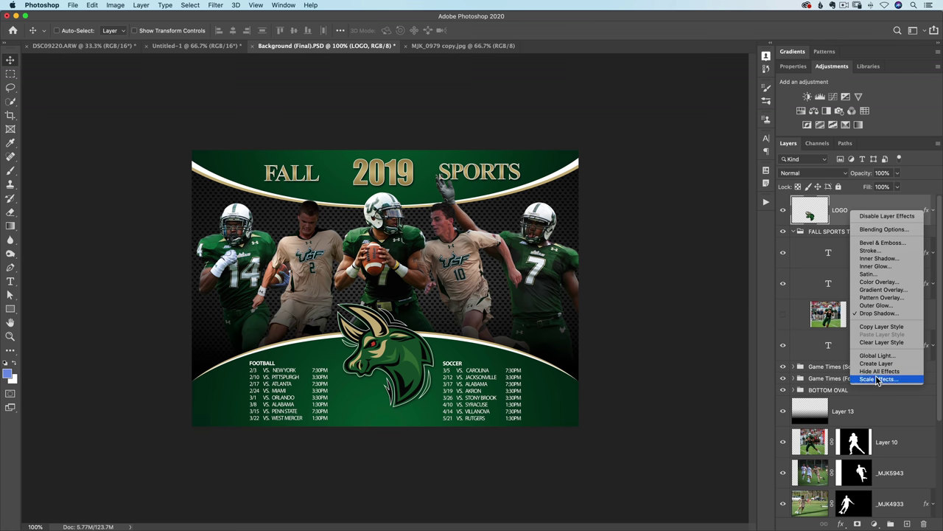
{"action": "left_click", "coordinate": [882, 342]}
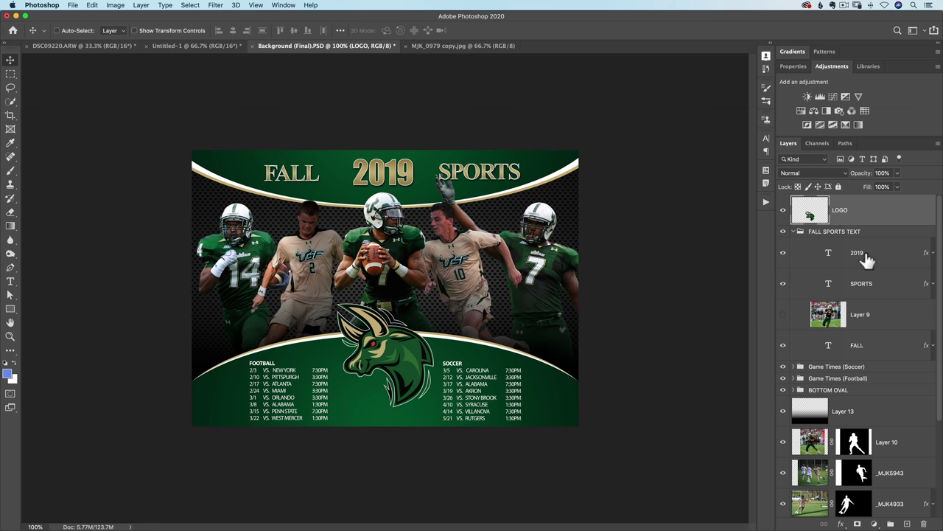
{"action": "left_click", "coordinate": [829, 253]}
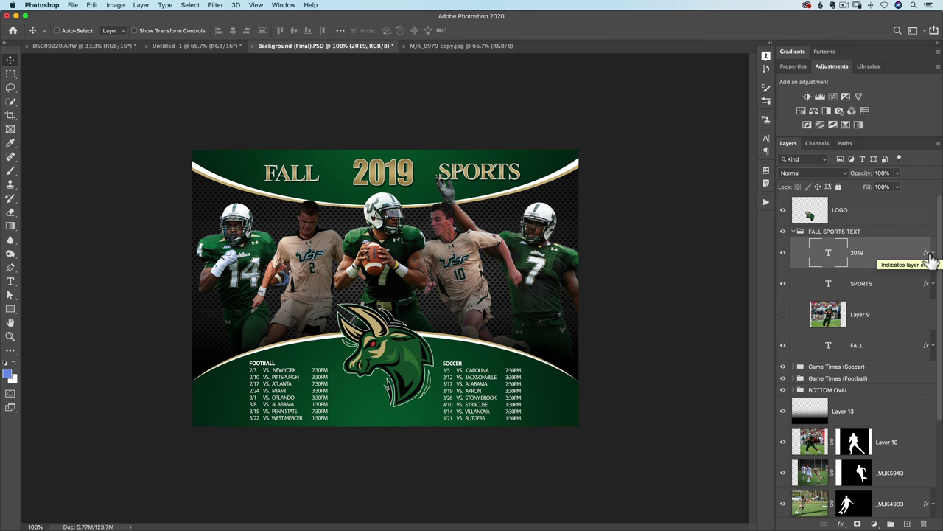
{"action": "left_click", "coordinate": [934, 252]}
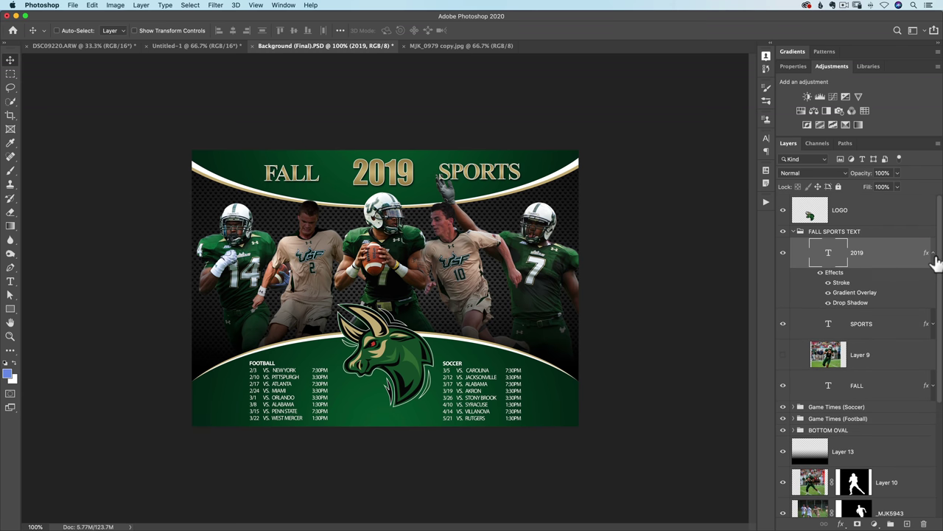
{"action": "left_click", "coordinate": [934, 253]}
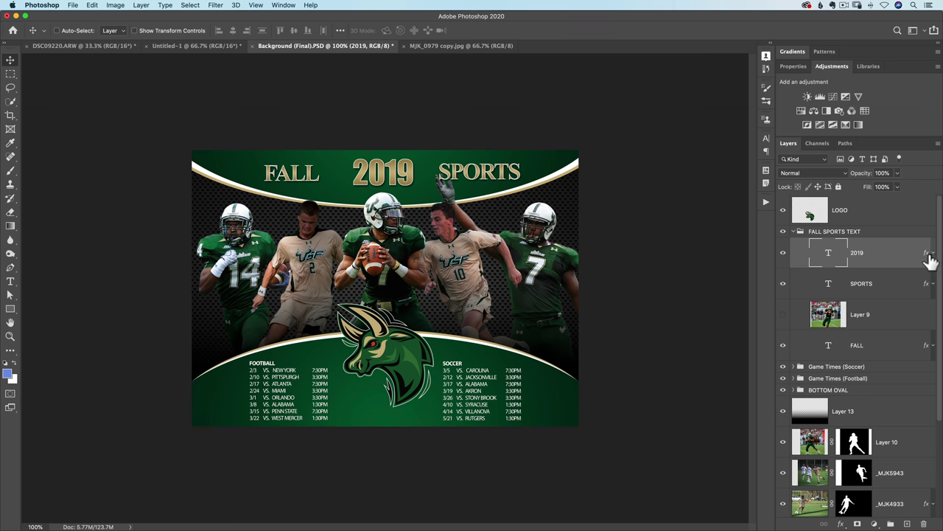
{"action": "left_click_drag", "start_coordinate": [928, 252], "coordinate": [927, 210]}
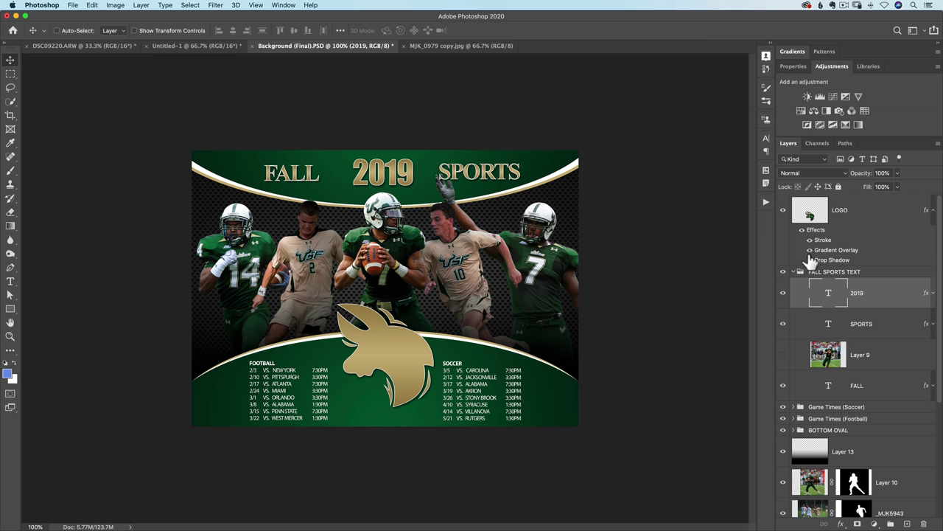
- Hide LOGO's Gradient Overlay, then copy Layer 10's mask onto Layer 13 and undo it
{"action": "left_click", "coordinate": [809, 250]}
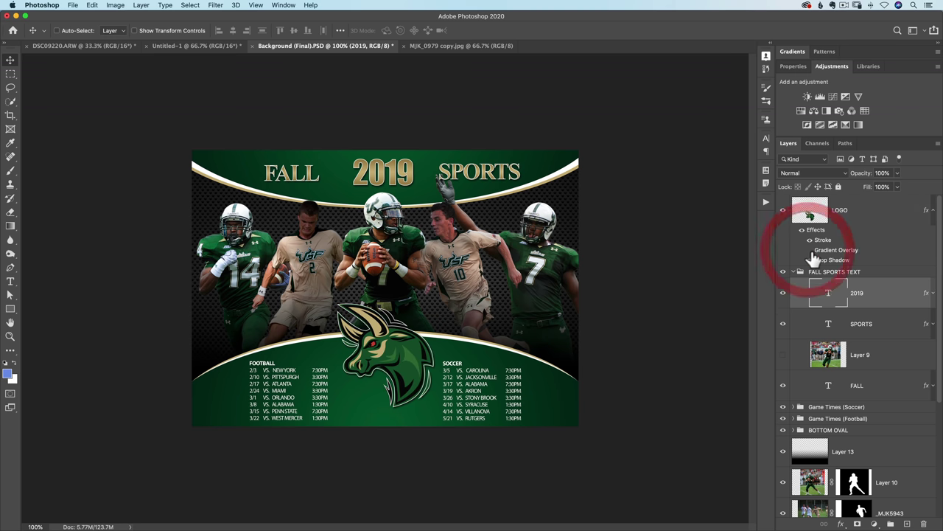
{"action": "left_click", "coordinate": [933, 211]}
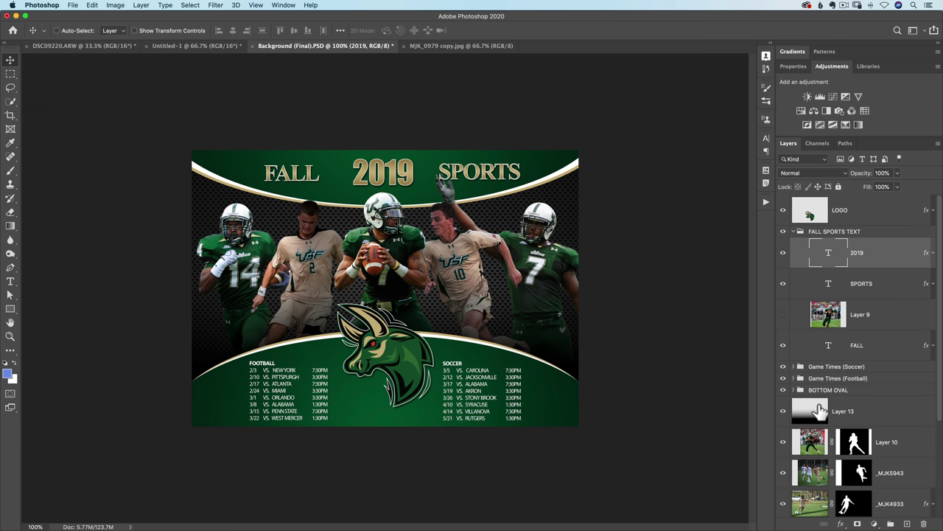
{"action": "left_click", "coordinate": [859, 481]}
{"action": "left_click_drag", "start_coordinate": [861, 441], "coordinate": [859, 412]}
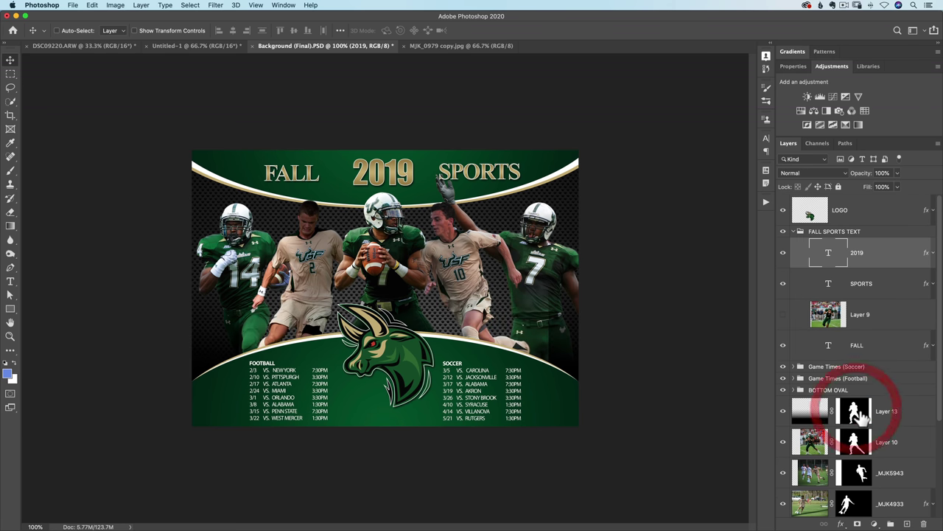
{"action": "key", "text": "super+z"}
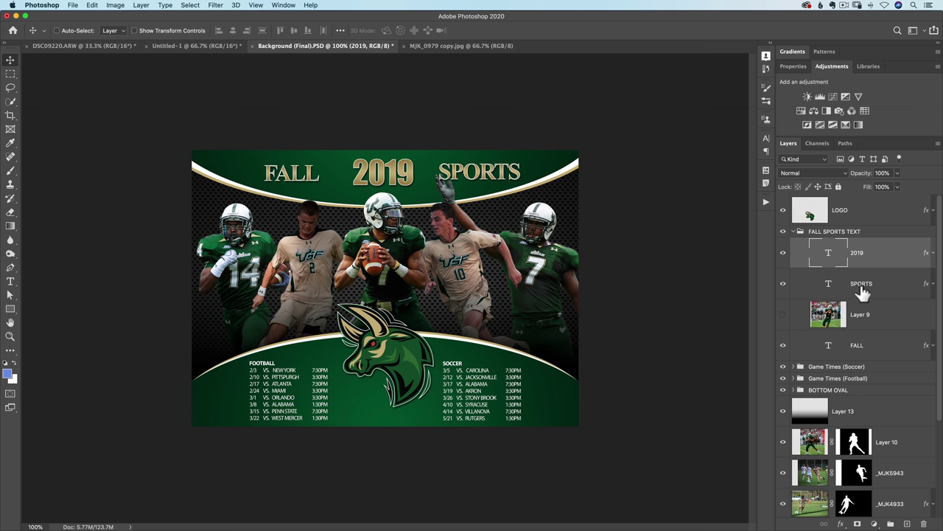
- With LOGO selected, add the empty Layer 14 beneath it after two undone tries
{"action": "left_click", "coordinate": [850, 213]}
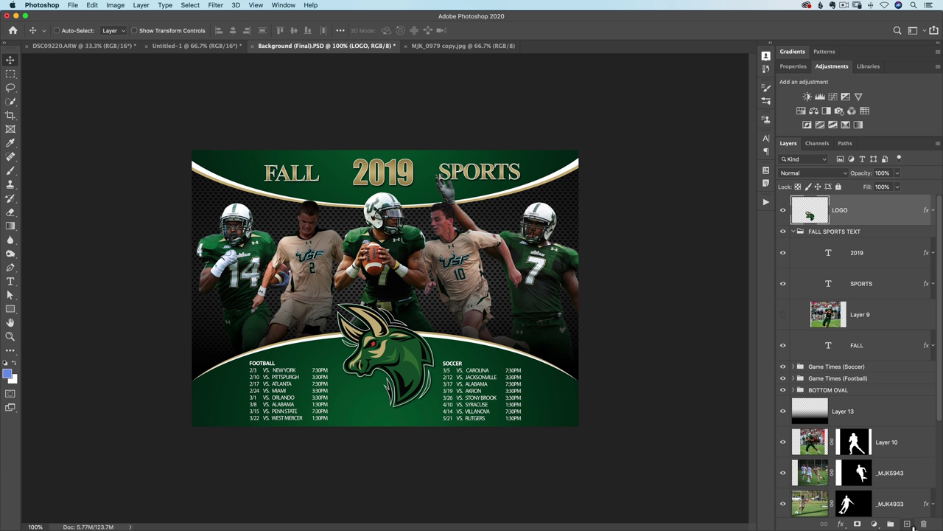
{"action": "left_click", "coordinate": [908, 523]}
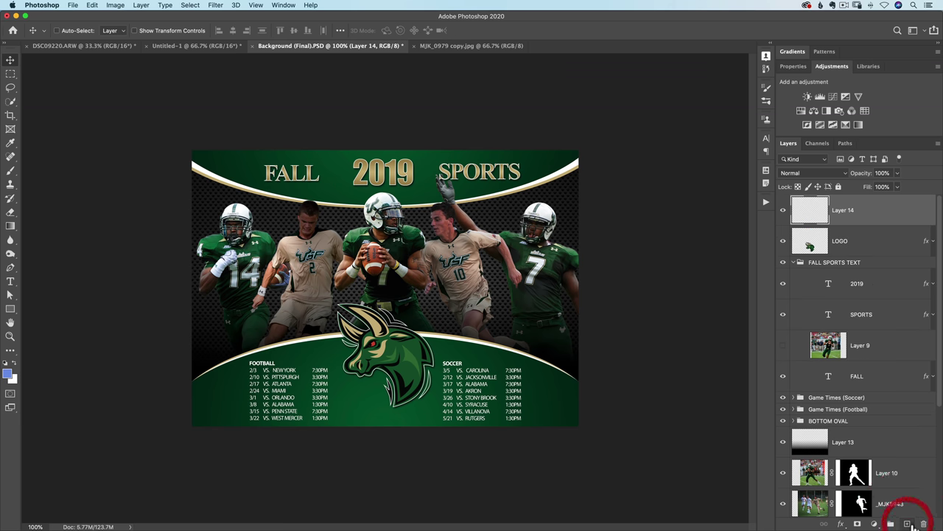
{"action": "key", "text": "super+z"}
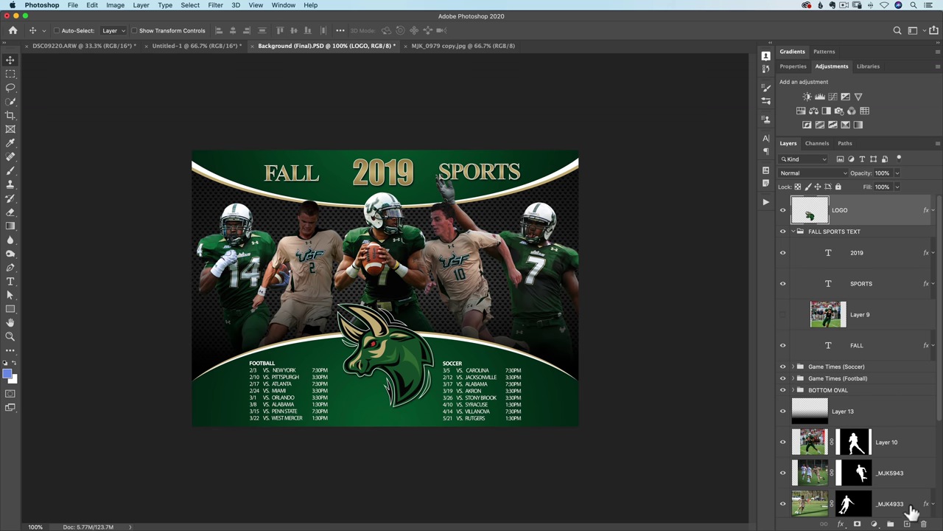
{"action": "left_click", "coordinate": [909, 523]}
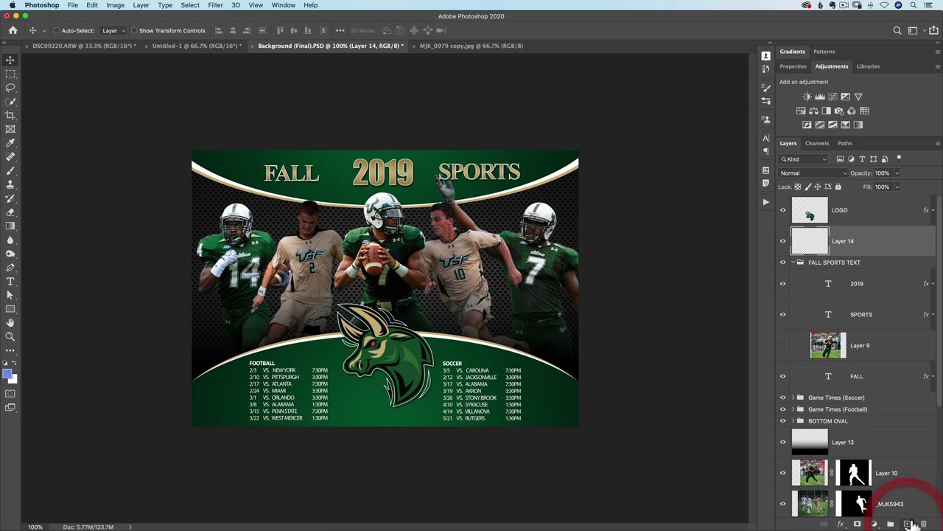
{"action": "key", "text": "super+z"}
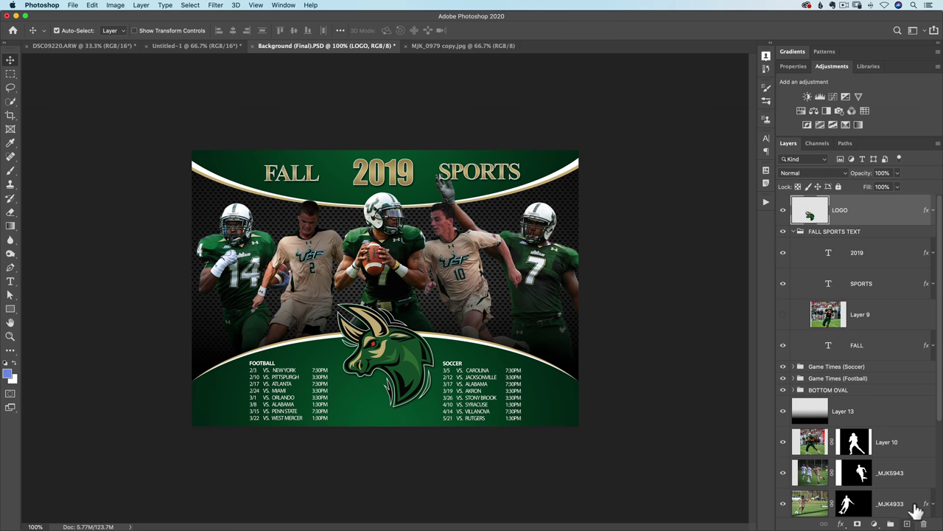
{"action": "left_click", "coordinate": [908, 524]}
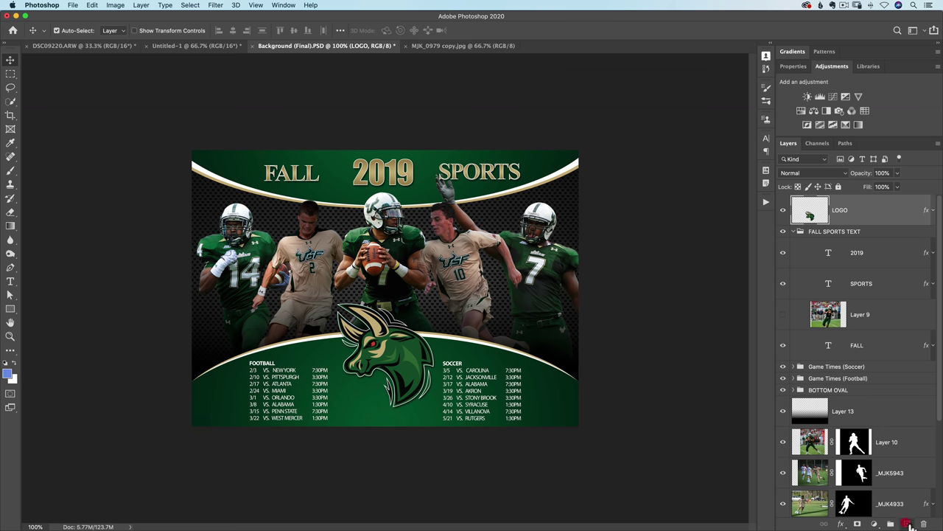
{"action": "left_click", "coordinate": [810, 212]}
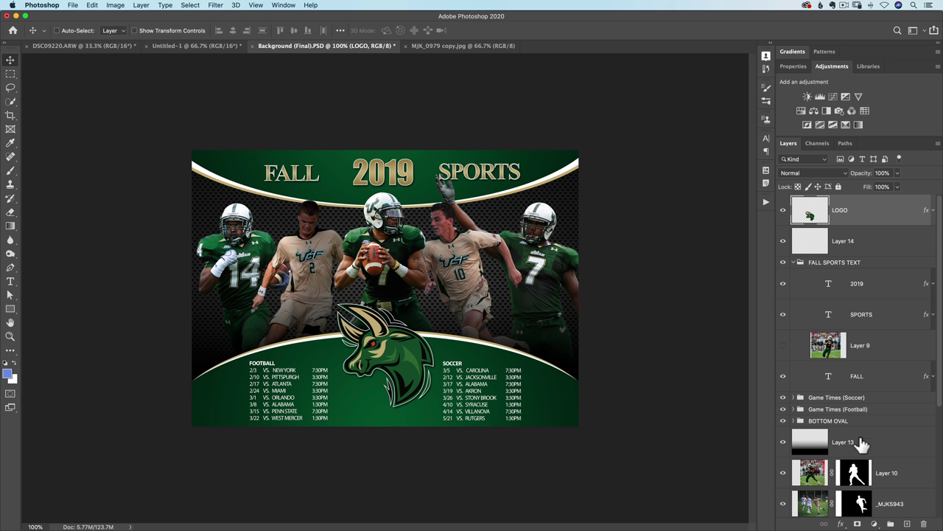
{"action": "left_click", "coordinate": [859, 524]}
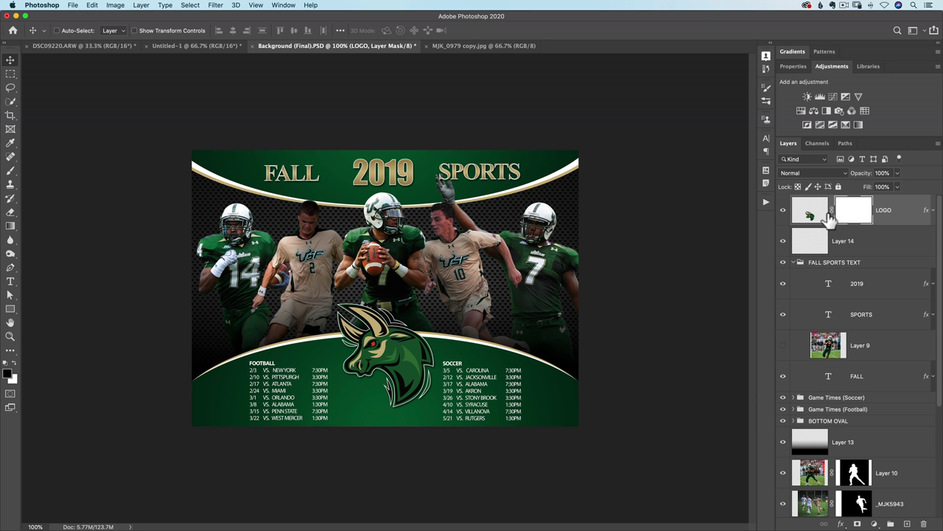
{"action": "key", "text": "ctrl+z"}
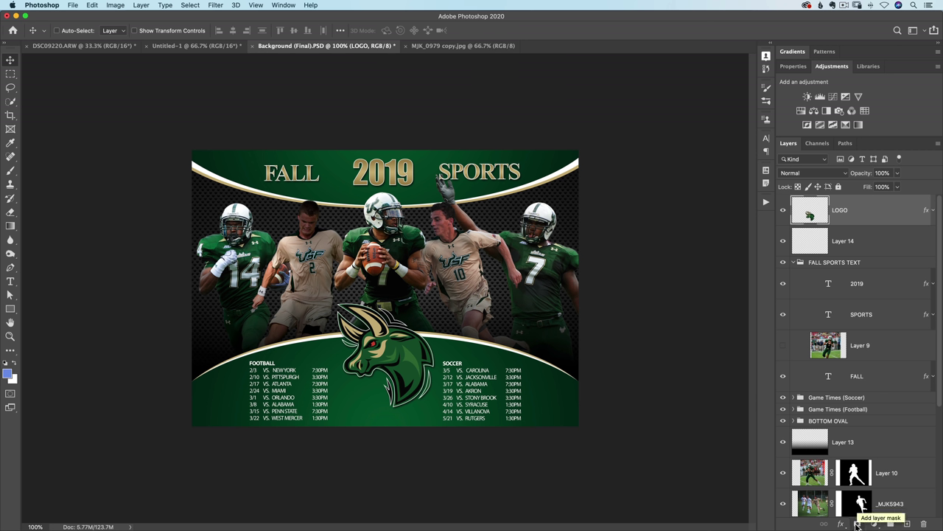
{"action": "left_click", "coordinate": [857, 524], "text": "alt"}
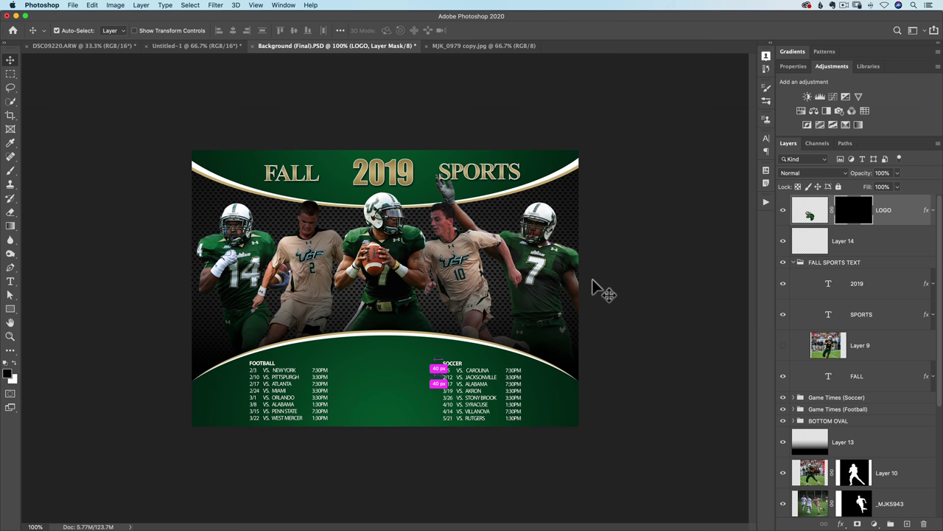
{"action": "key", "text": "super+z"}
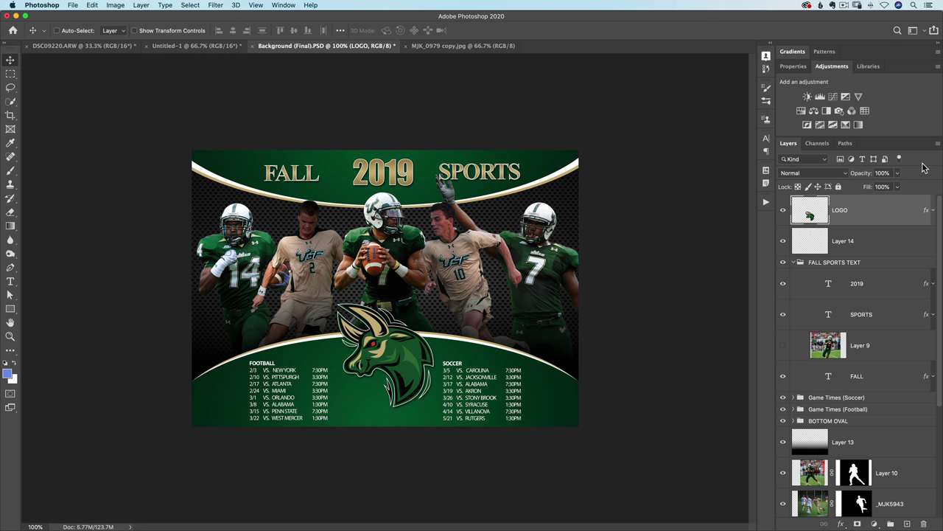
{"action": "left_click", "coordinate": [790, 144]}
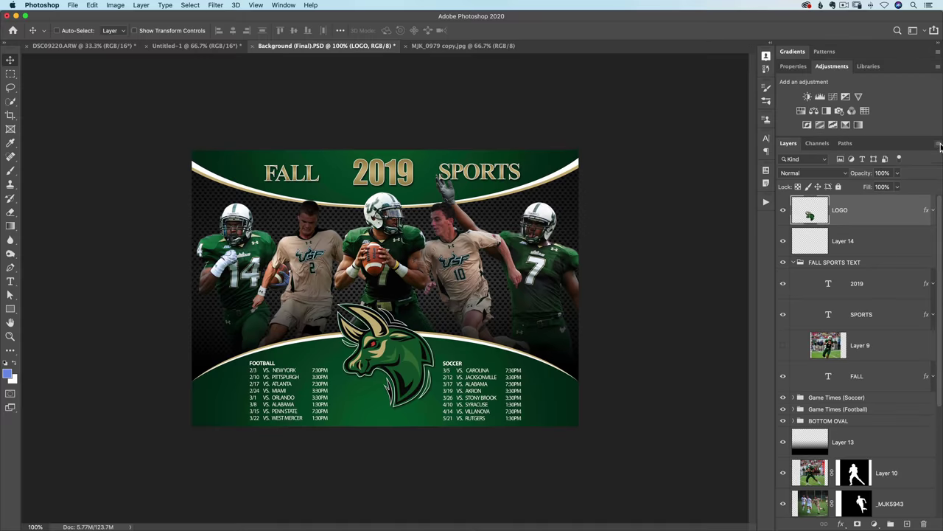
{"action": "left_click", "coordinate": [937, 147]}
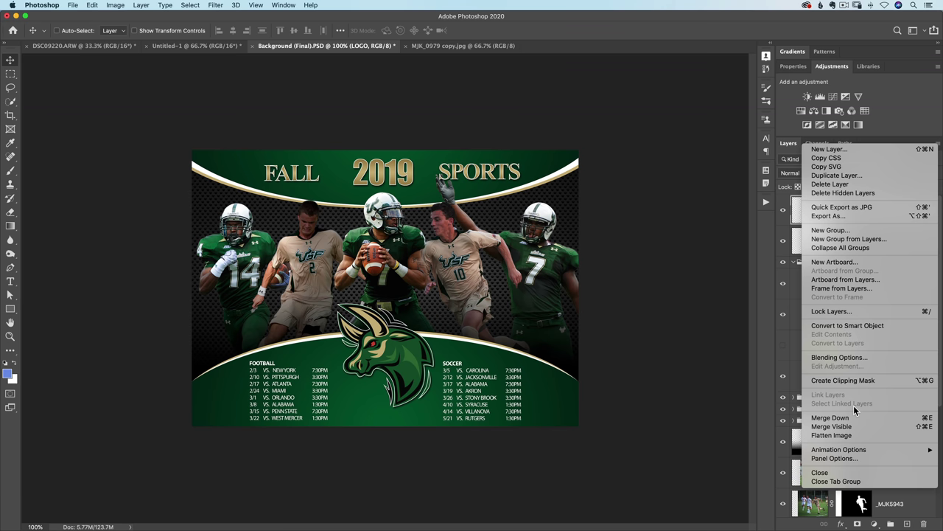
{"action": "left_click", "coordinate": [855, 459]}
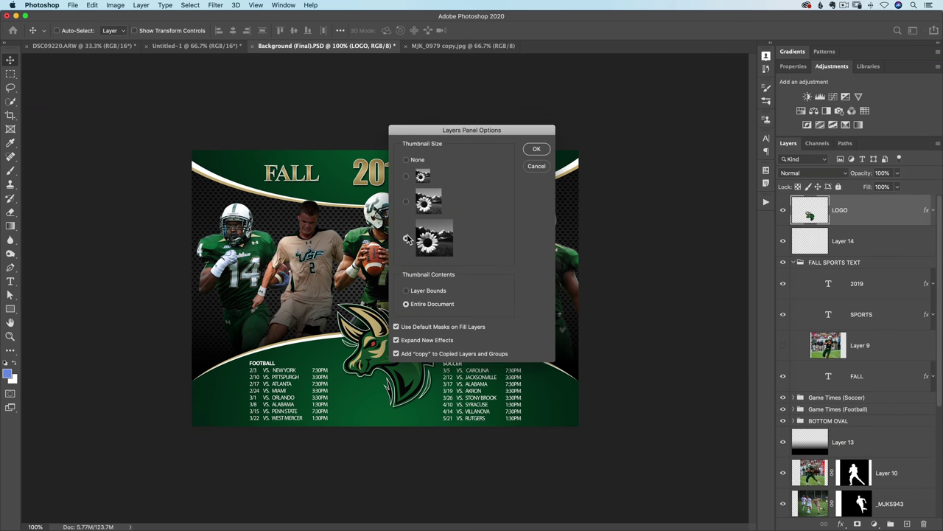
{"action": "left_click", "coordinate": [407, 238]}
{"action": "left_click", "coordinate": [407, 238]}
{"action": "left_click", "coordinate": [406, 201]}
{"action": "left_click", "coordinate": [406, 238]}
{"action": "left_click", "coordinate": [536, 167]}
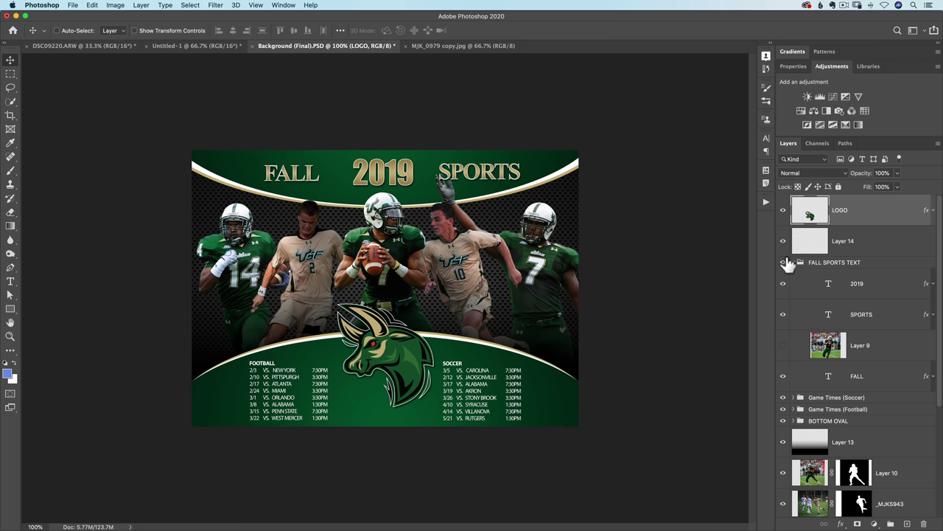
{"action": "left_click", "coordinate": [783, 210]}
{"action": "left_click_drag", "start_coordinate": [783, 211], "coordinate": [783, 377]}
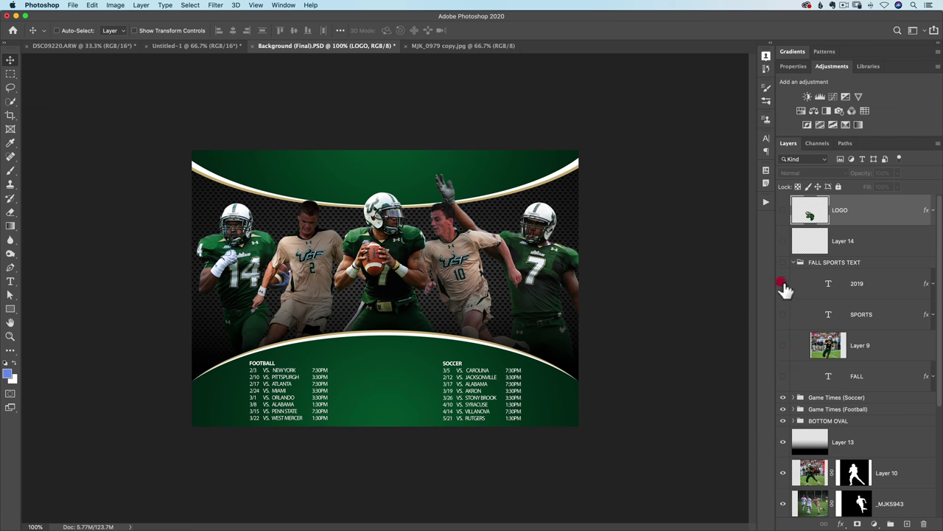
{"action": "left_click", "coordinate": [783, 263]}
{"action": "left_click", "coordinate": [783, 376]}
{"action": "left_click_drag", "start_coordinate": [783, 345], "coordinate": [783, 283]}
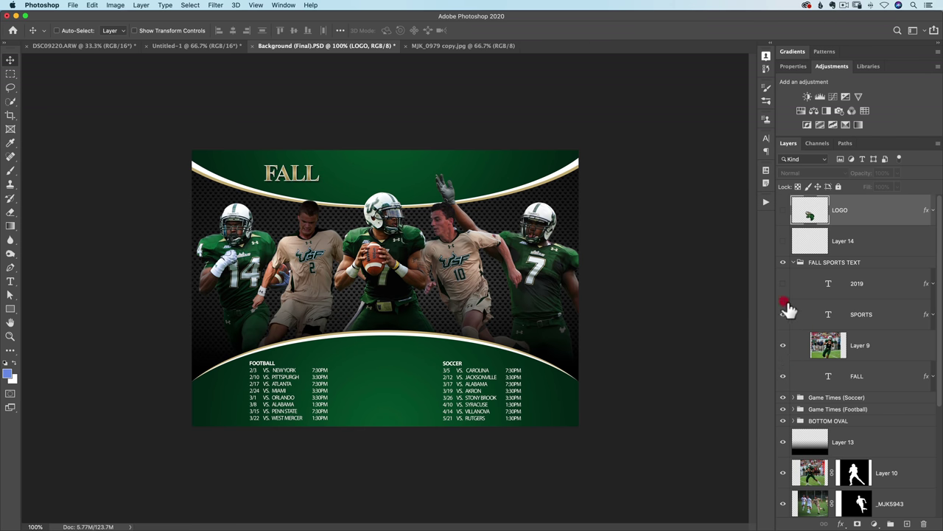
{"action": "left_click", "coordinate": [783, 211]}
{"action": "left_click", "coordinate": [783, 241]}
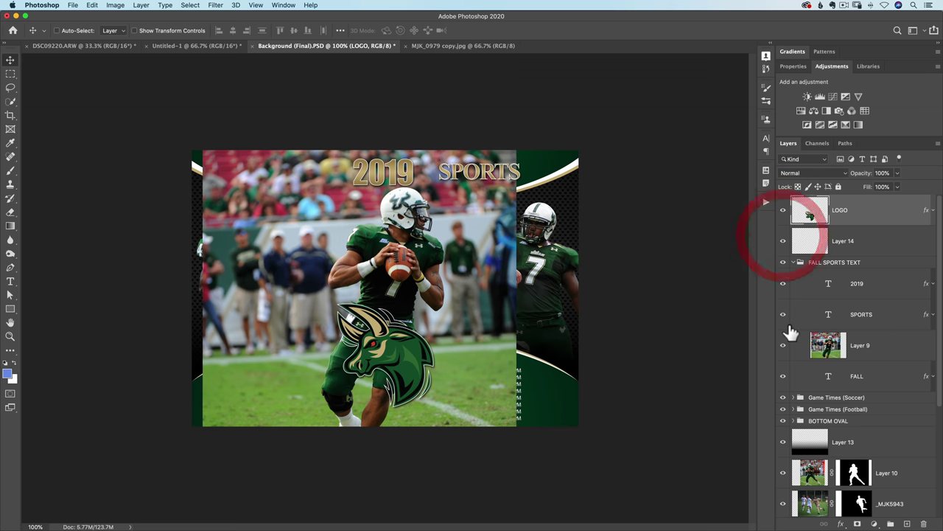
{"action": "left_click", "coordinate": [783, 345]}
{"action": "left_click", "coordinate": [783, 314]}
{"action": "left_click", "coordinate": [783, 283]}
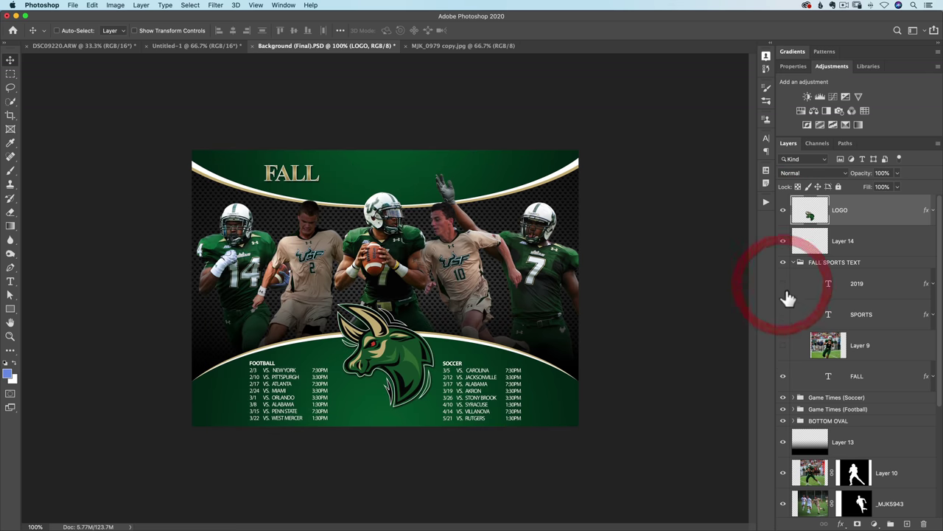
{"action": "left_click_drag", "start_coordinate": [783, 283], "coordinate": [783, 314]}
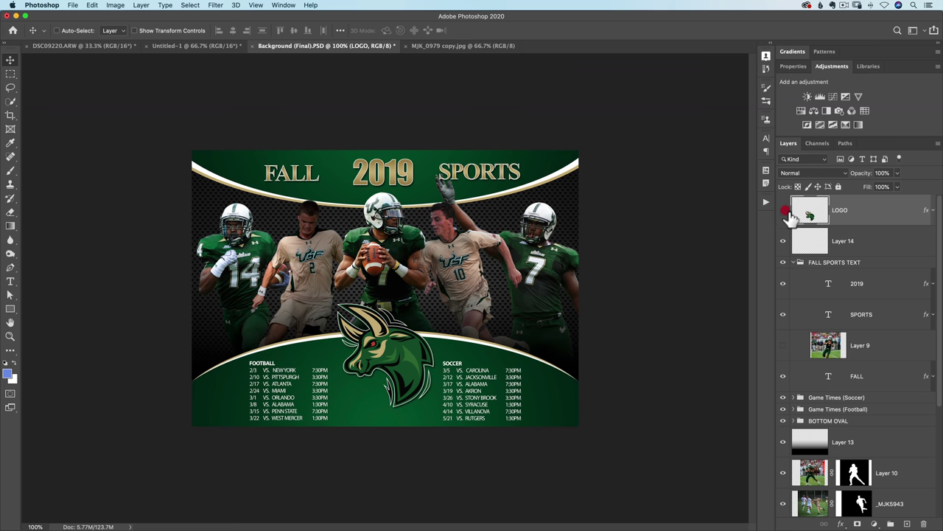
{"action": "left_click_drag", "start_coordinate": [783, 211], "coordinate": [782, 324]}
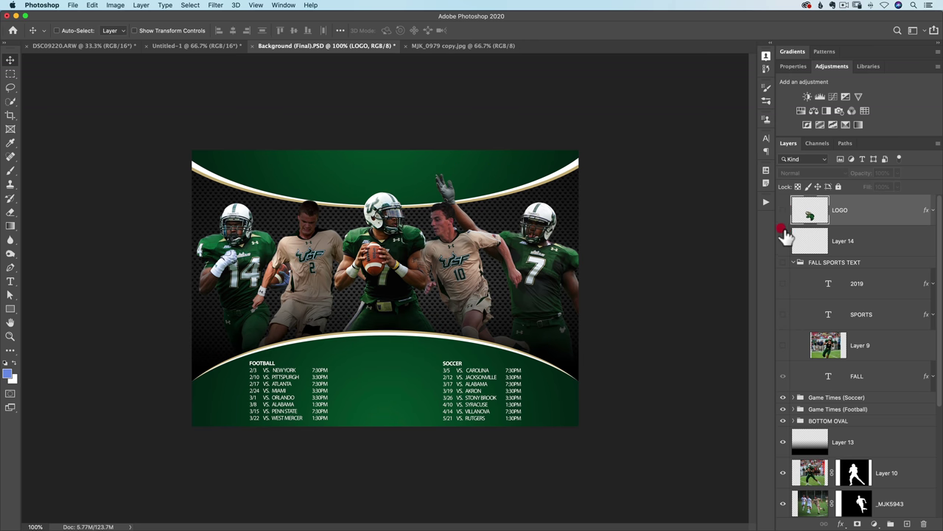
{"action": "left_click", "coordinate": [783, 263]}
{"action": "left_click", "coordinate": [783, 314]}
{"action": "left_click", "coordinate": [783, 283]}
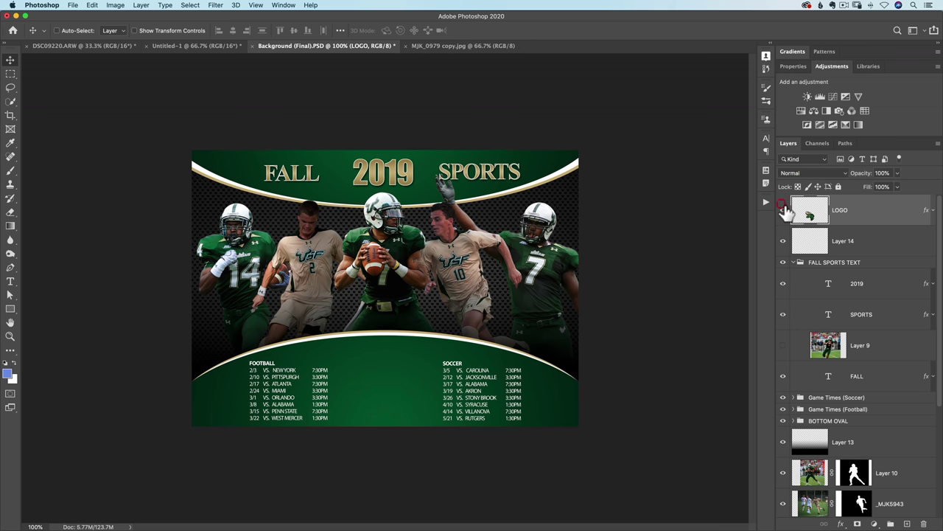
{"action": "left_click_drag", "start_coordinate": [783, 240], "coordinate": [783, 210]}
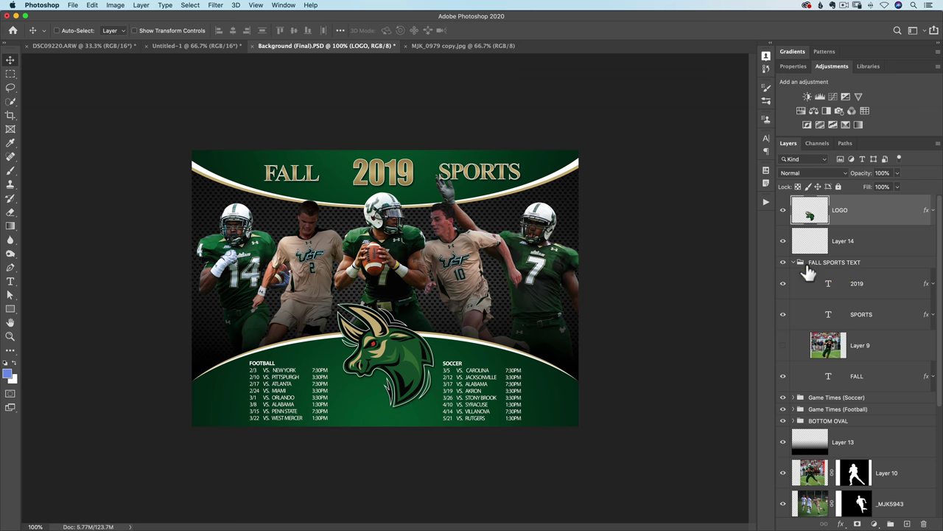
{"action": "left_click", "coordinate": [783, 210], "text": "alt"}
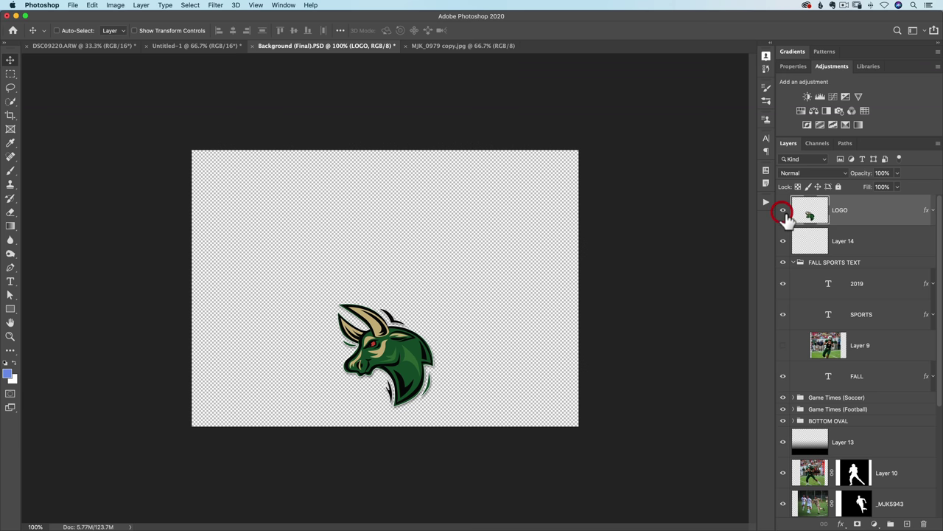
{"action": "left_click", "coordinate": [784, 210], "text": "alt"}
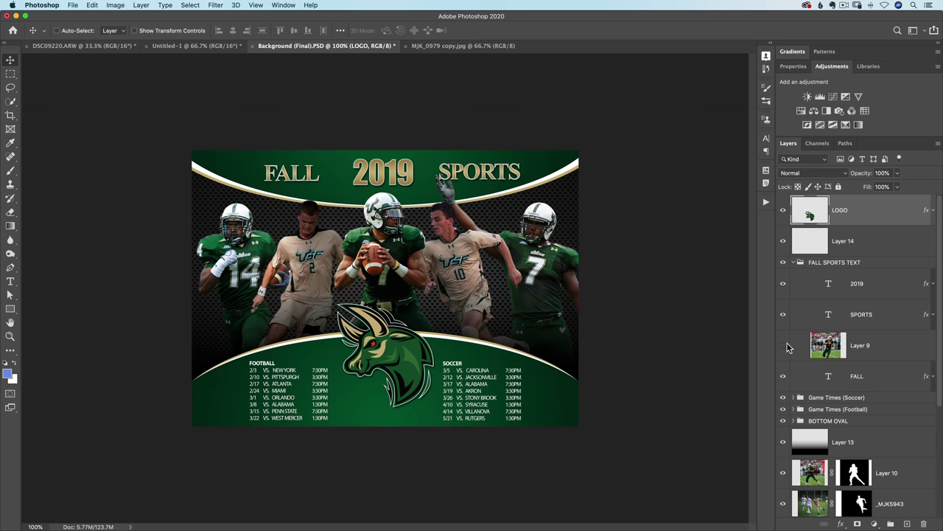